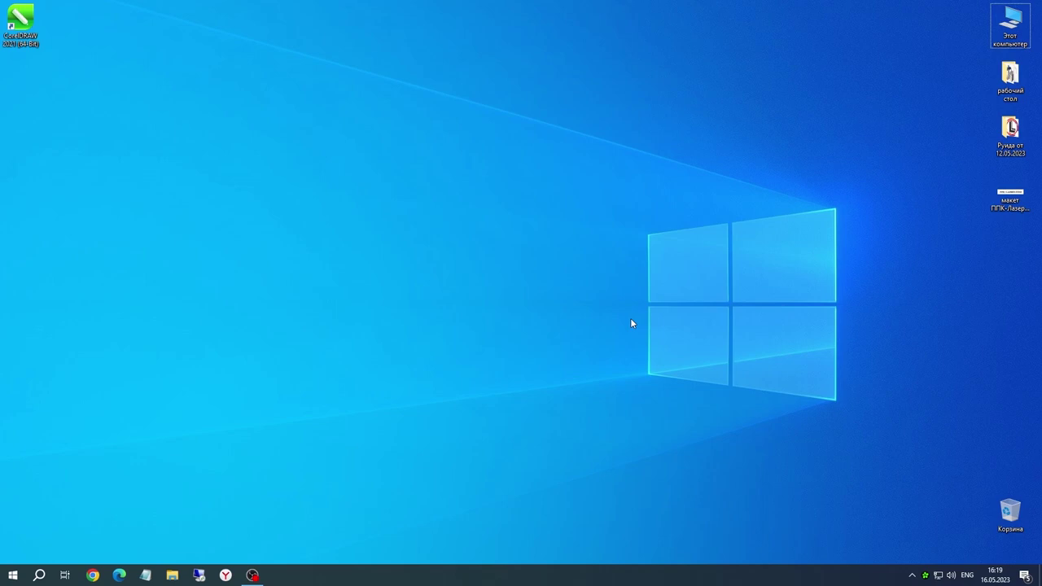
Open Device Manager from the computer's system properties
{"action": "double_click", "coordinate": [1008, 47]}
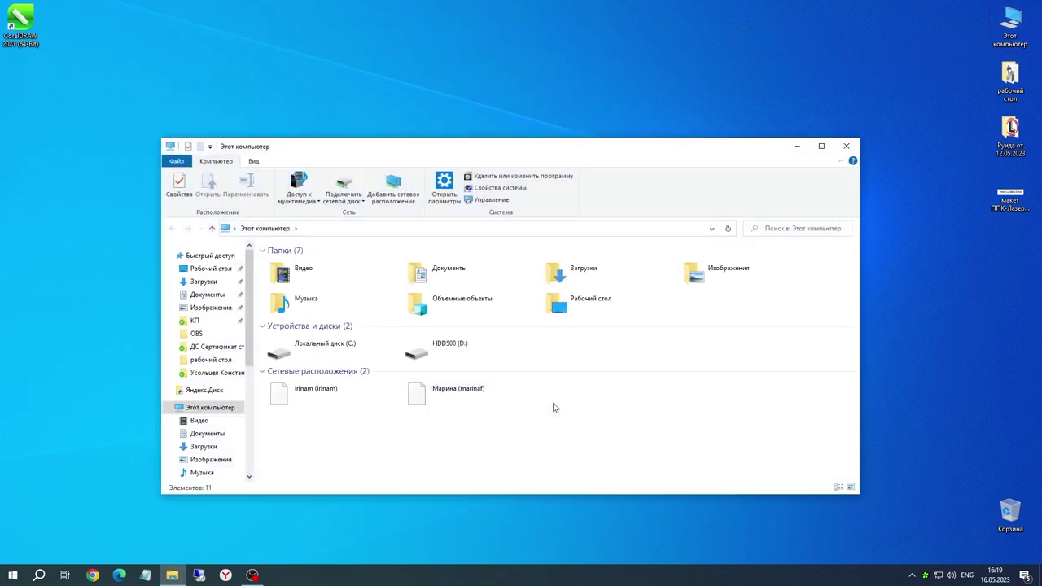
{"action": "right_click", "coordinate": [398, 463]}
{"action": "left_click", "coordinate": [432, 458]}
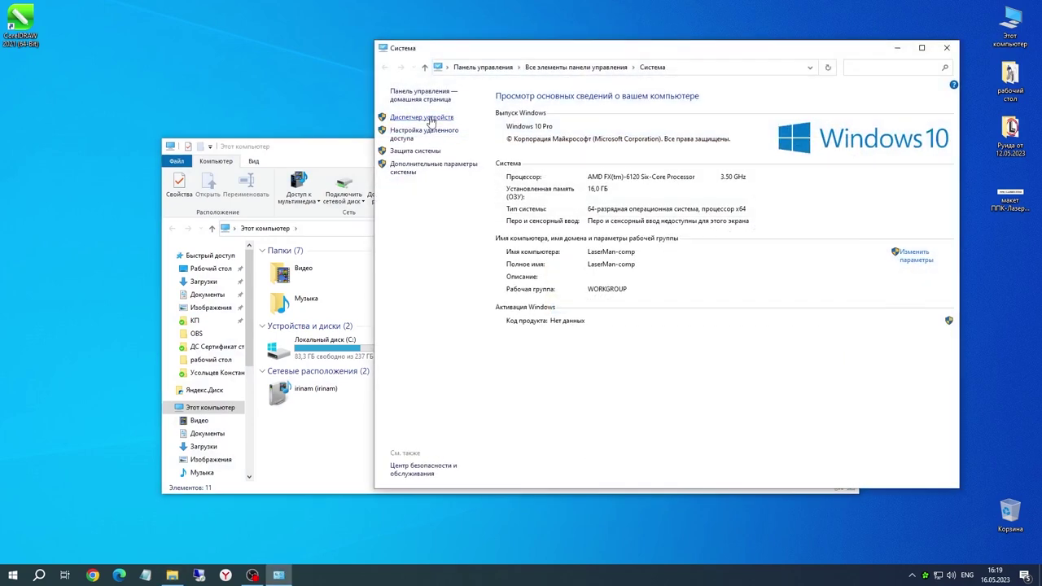
{"action": "left_click", "coordinate": [431, 119]}
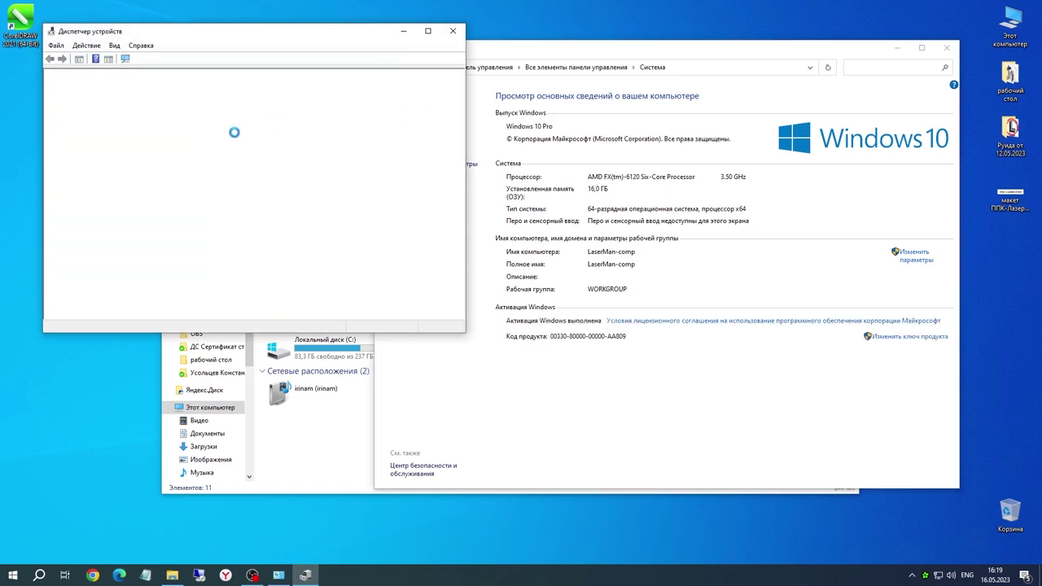
Update the unrecognized USB Serial Port's driver from the local "Руида от 12.05.2023\драйвера на руиду" folder, including subfolders
{"action": "right_click", "coordinate": [96, 123]}
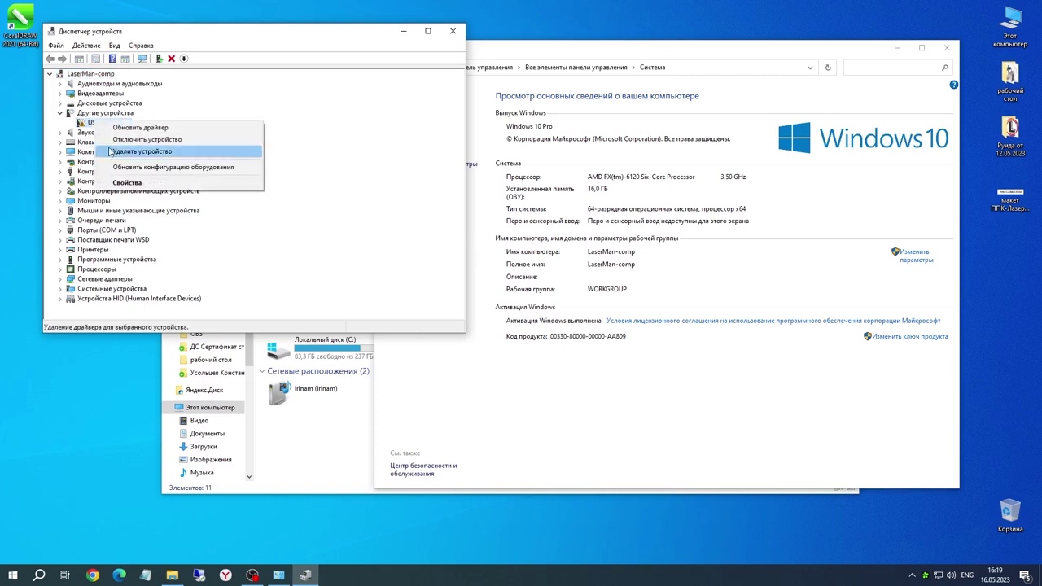
{"action": "left_click", "coordinate": [140, 128]}
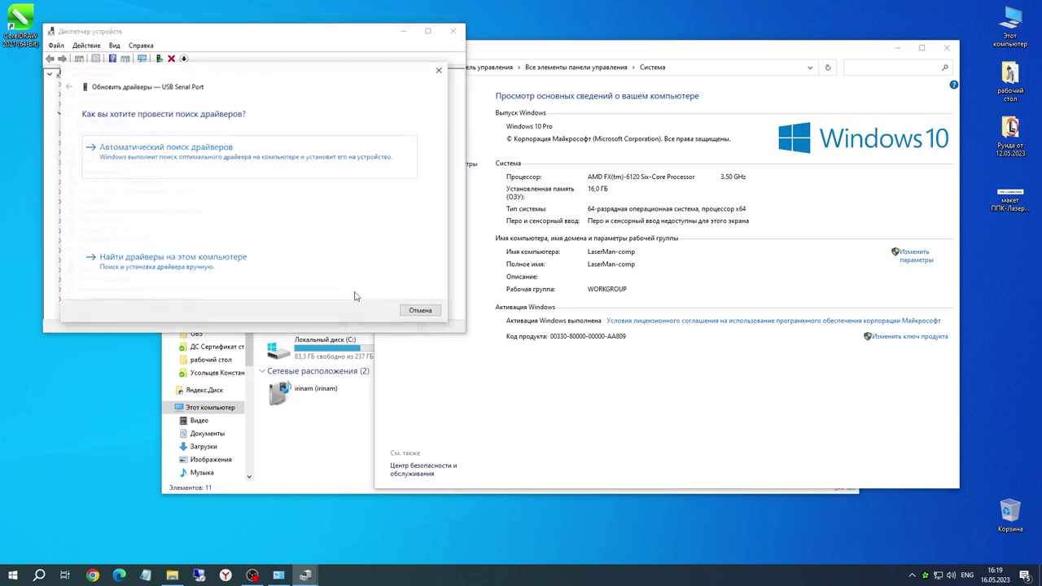
{"action": "left_click", "coordinate": [151, 257]}
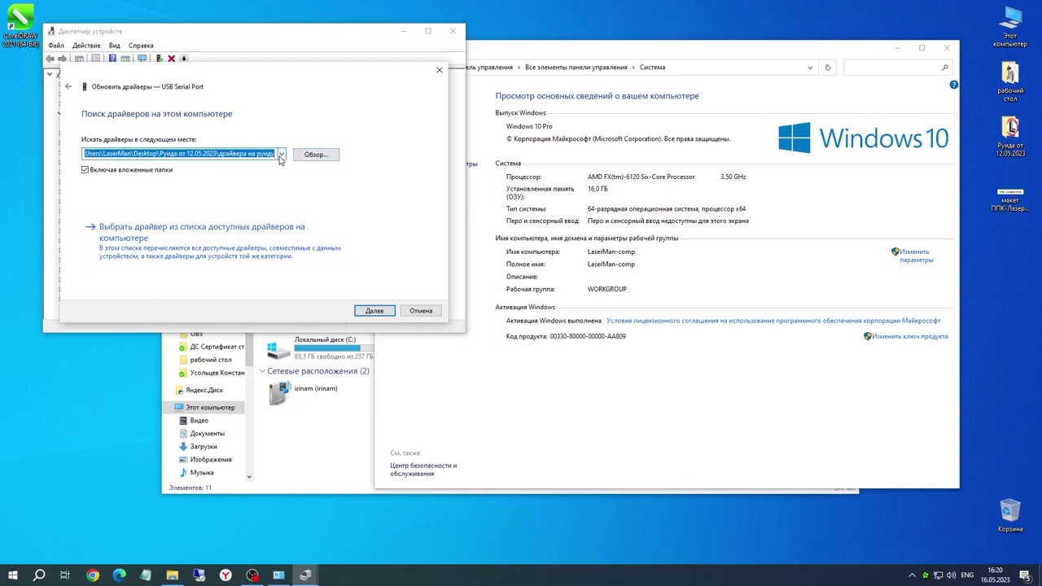
{"action": "left_click", "coordinate": [199, 154]}
{"action": "left_click_drag", "start_coordinate": [210, 153], "coordinate": [275, 153]}
{"action": "left_click", "coordinate": [245, 155]}
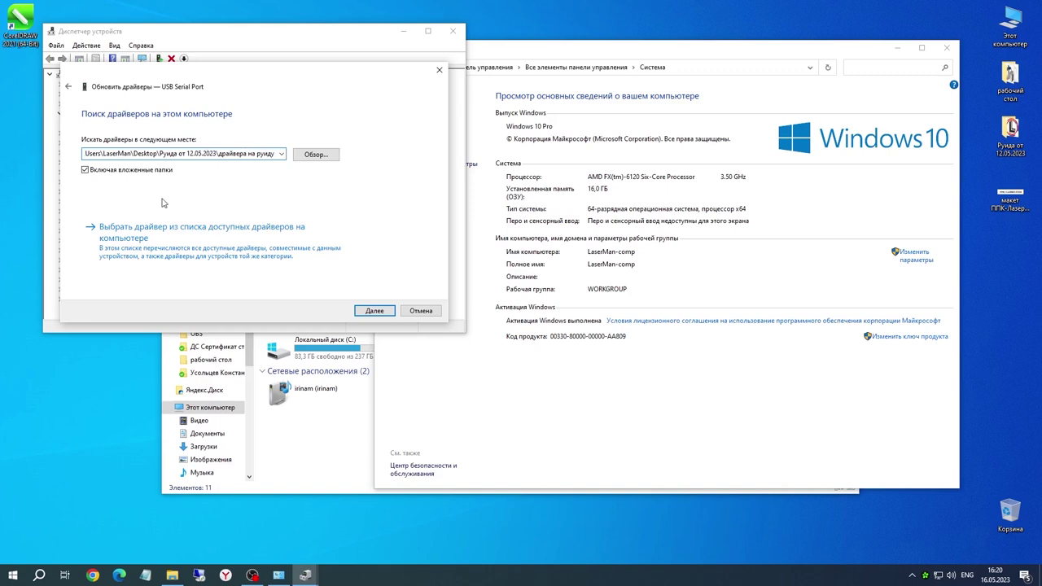
{"action": "left_click", "coordinate": [374, 311]}
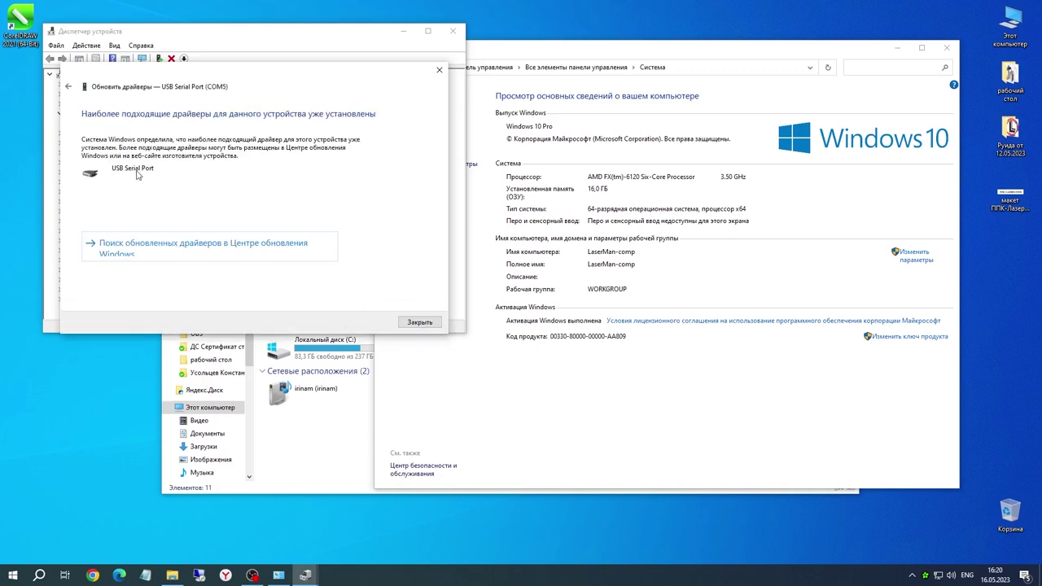
{"action": "left_click", "coordinate": [419, 323]}
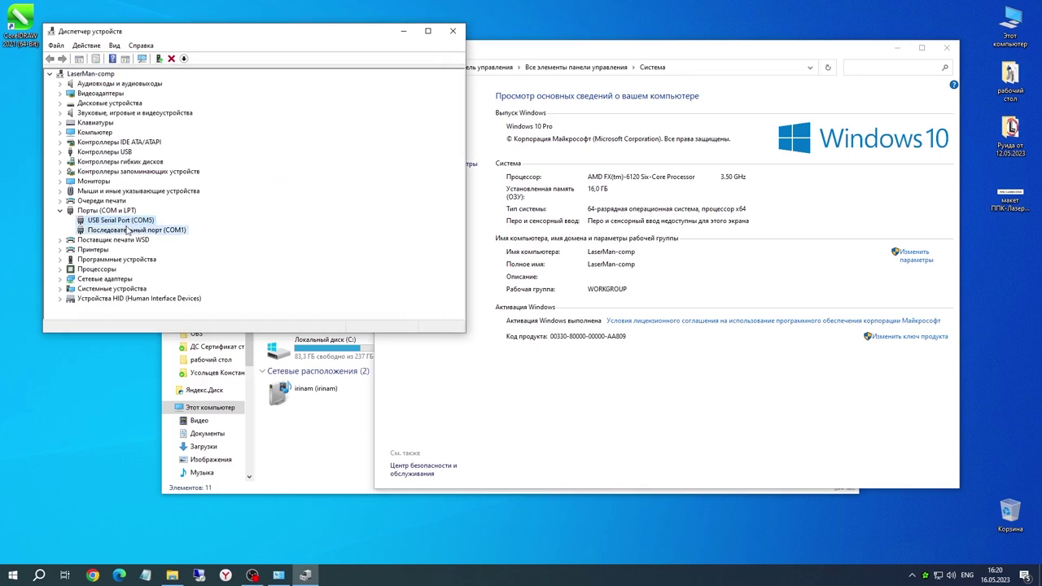
Close the Device Manager, System and computer windows, and launch RdWorks_v8.01.60.exe from the "Руида от 12.05.2023" desktop folder
{"action": "left_click", "coordinate": [453, 31]}
{"action": "left_click", "coordinate": [947, 47]}
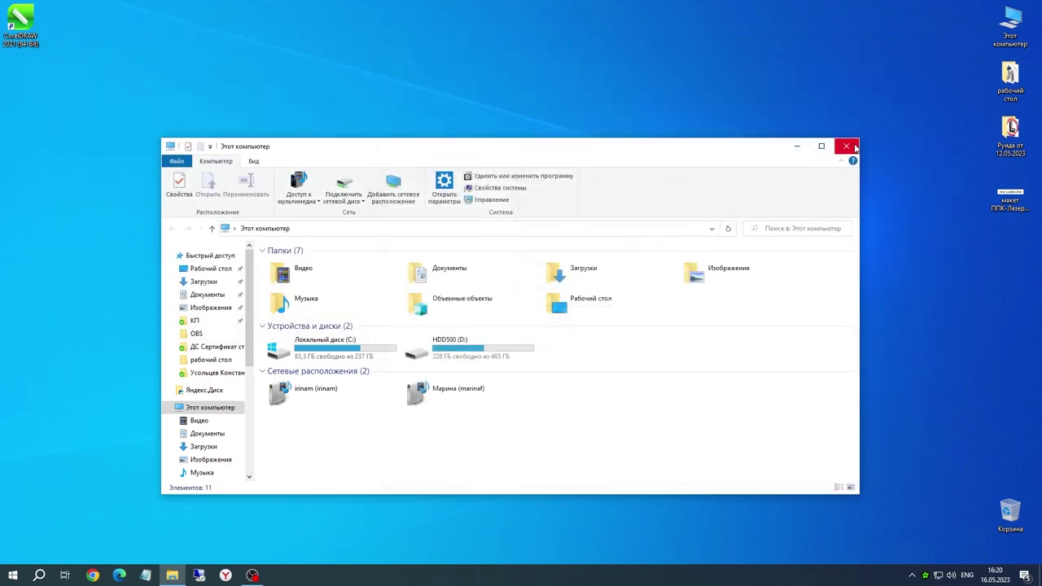
{"action": "left_click", "coordinate": [847, 146]}
{"action": "double_click", "coordinate": [1016, 141]}
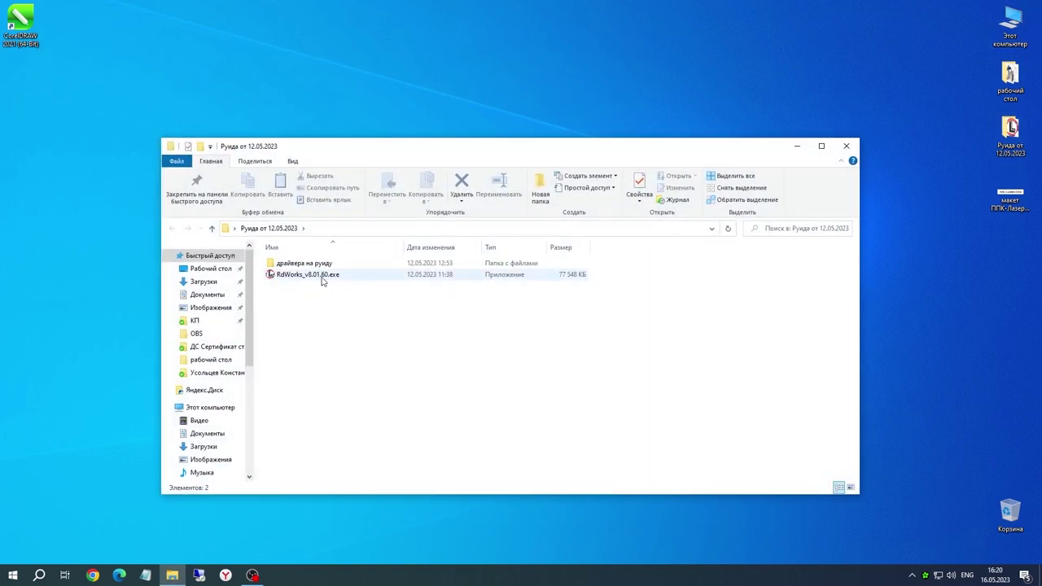
{"action": "double_click", "coordinate": [323, 279]}
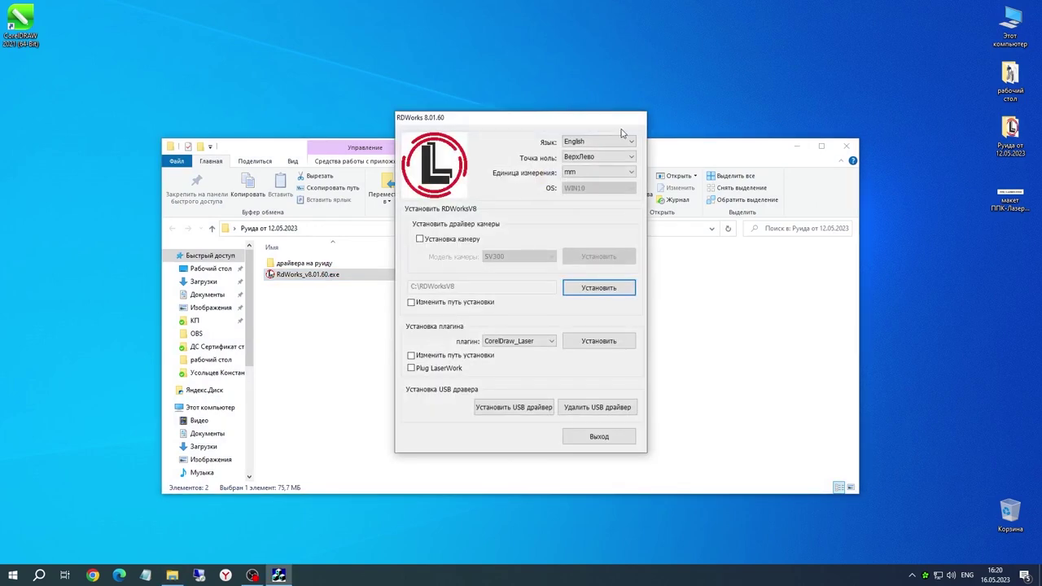
Install RDWorksV8 to C:\RDWorksV8 with the language set to Русский and the zero point set to ВерхЛево
{"action": "left_click", "coordinate": [619, 144]}
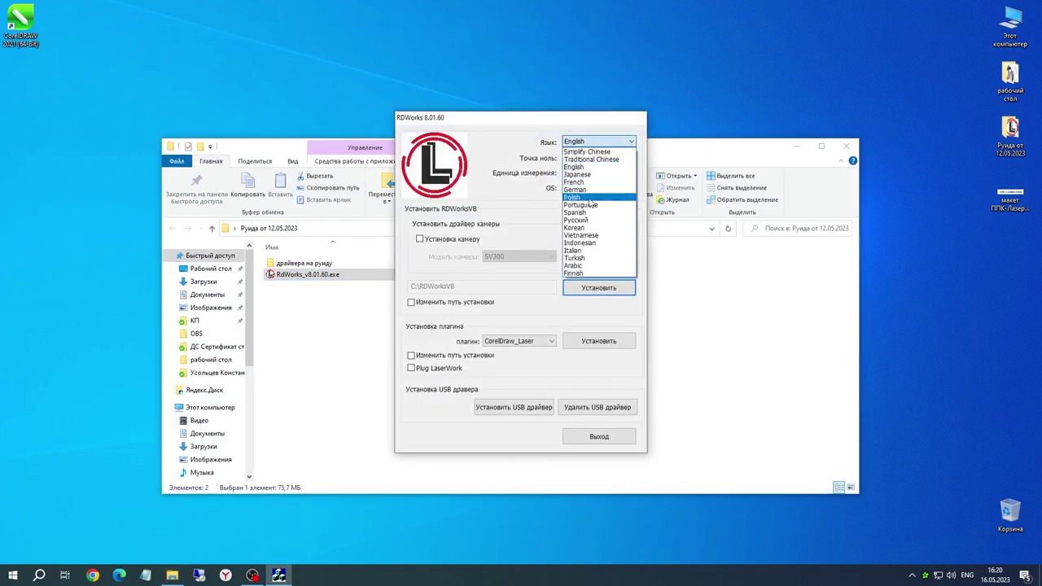
{"action": "left_click", "coordinate": [581, 226]}
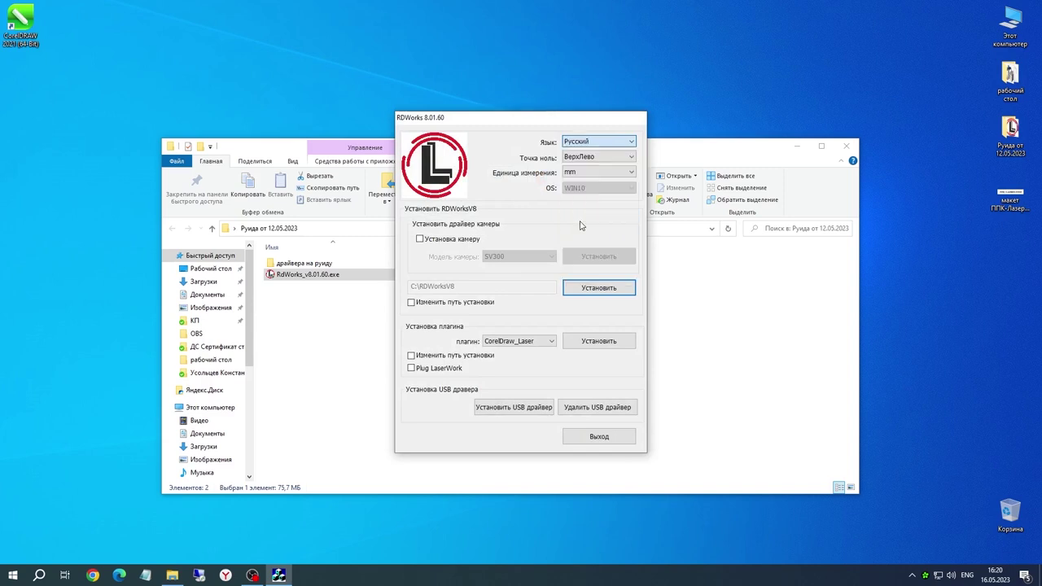
{"action": "left_click", "coordinate": [597, 159]}
{"action": "left_click", "coordinate": [595, 206]}
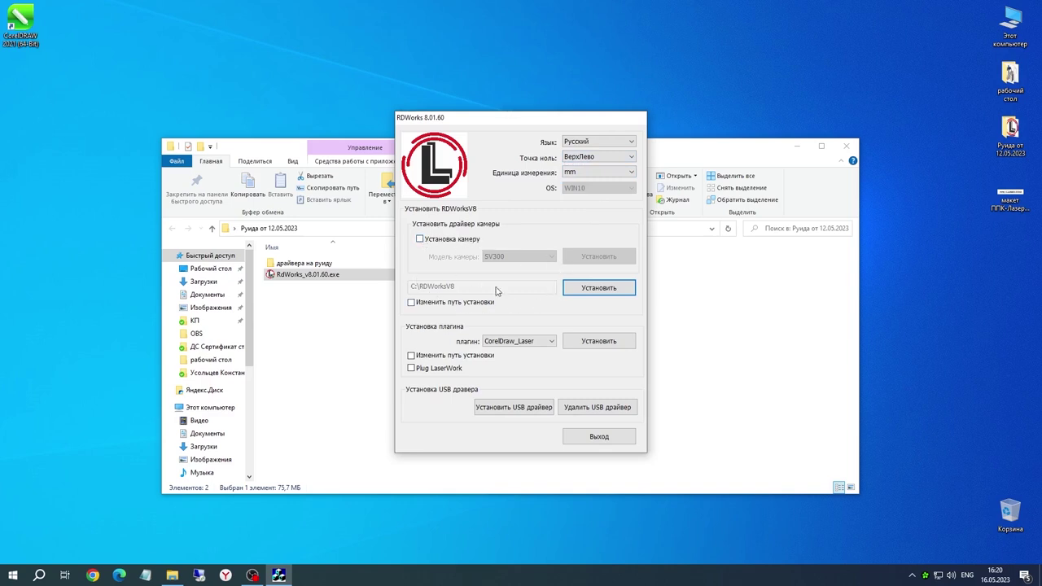
{"action": "left_click", "coordinate": [591, 290]}
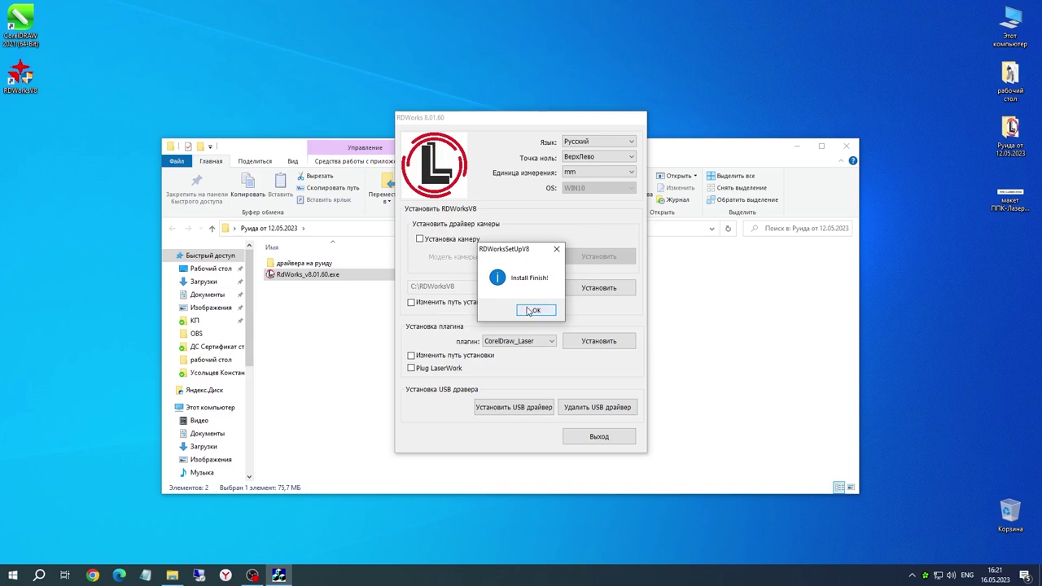
{"action": "left_click", "coordinate": [531, 311]}
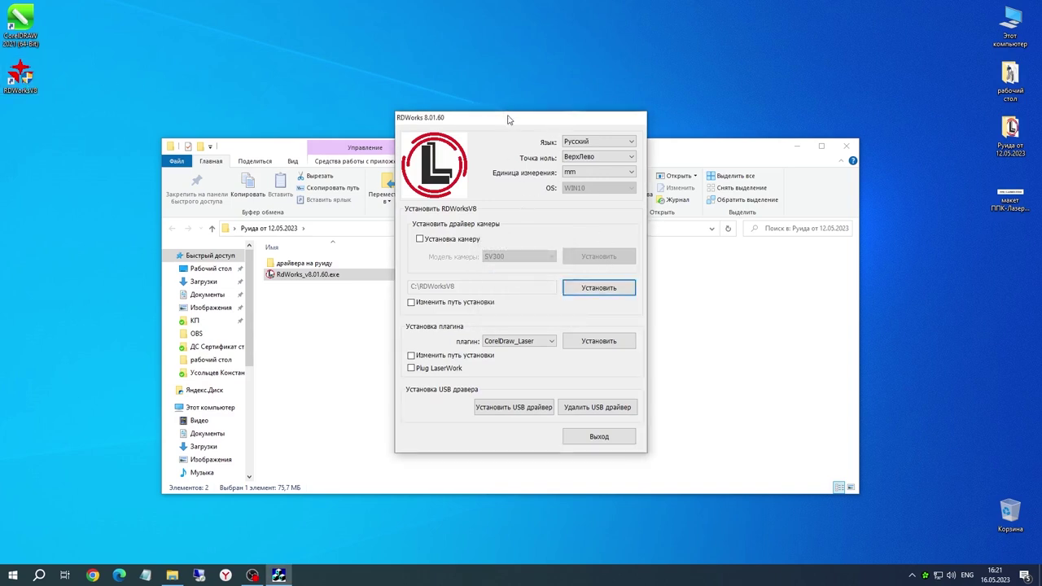
Choose CorelDraw_Laser as the plugin to install
{"action": "left_click", "coordinate": [544, 343]}
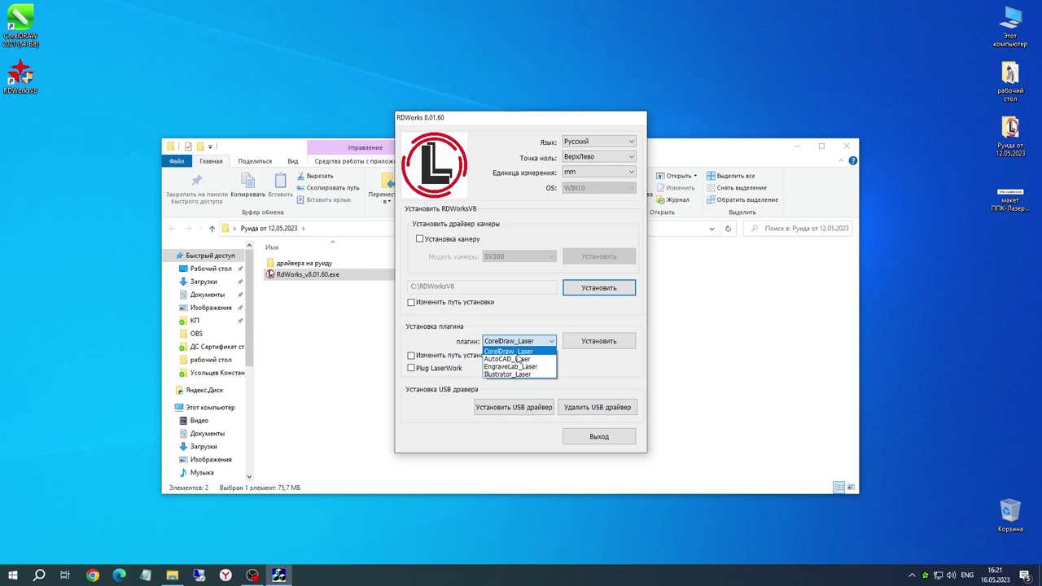
{"action": "left_click", "coordinate": [517, 357]}
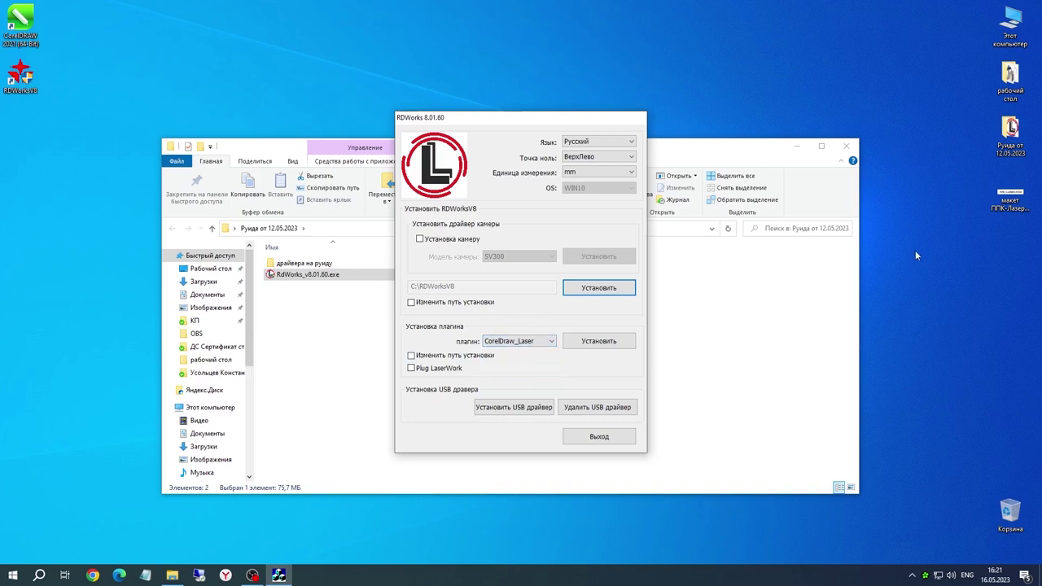
Open the "макет ППК-Лазер" layout in CorelDRAW, check the VBA options for GMS module trust and delayed VBA loading, and close the program
{"action": "left_click", "coordinate": [1025, 204]}
{"action": "double_click", "coordinate": [1025, 204]}
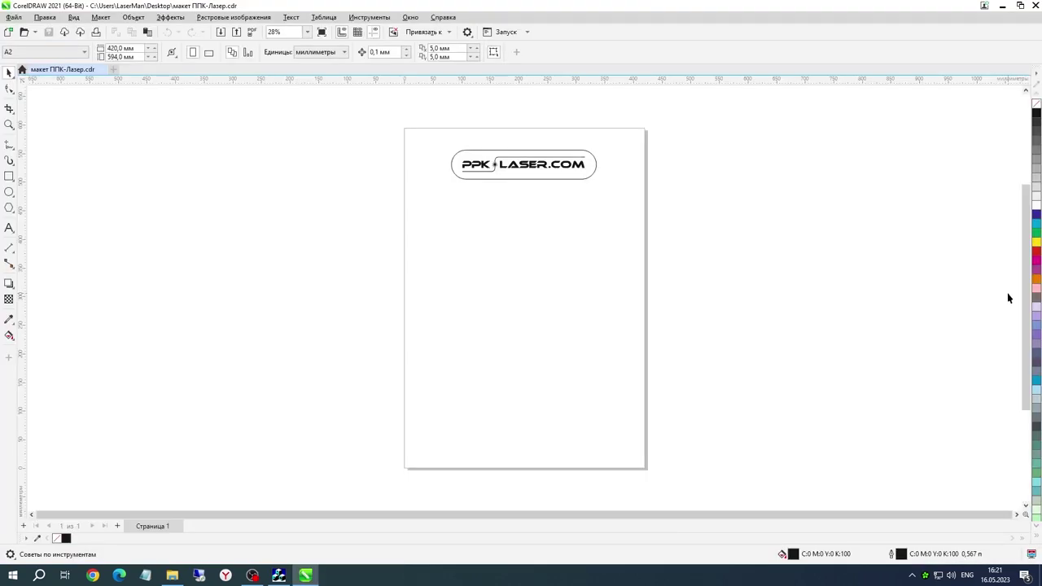
{"action": "left_click", "coordinate": [369, 17]}
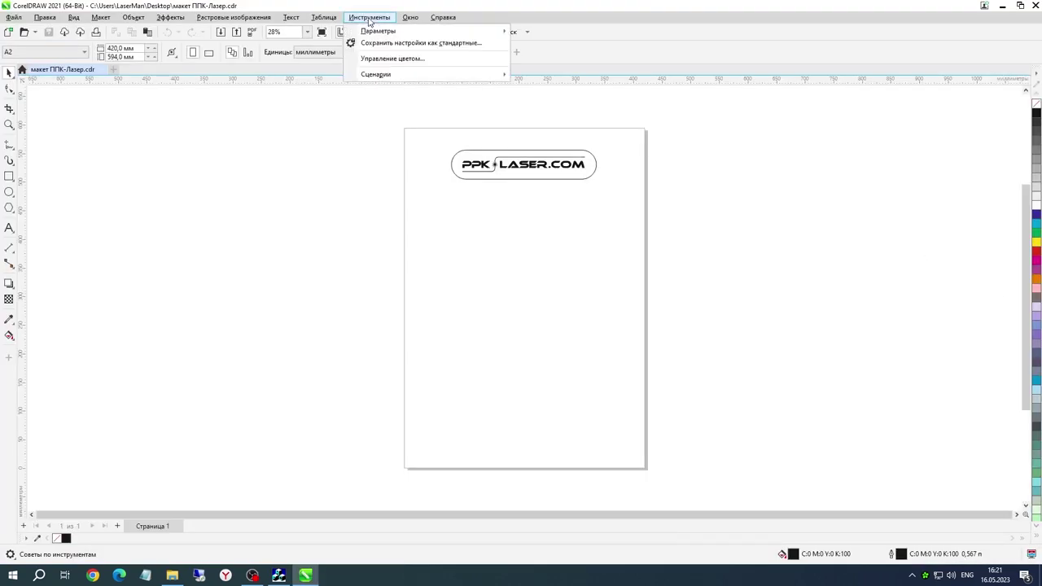
{"action": "mouse_move", "coordinate": [378, 35]}
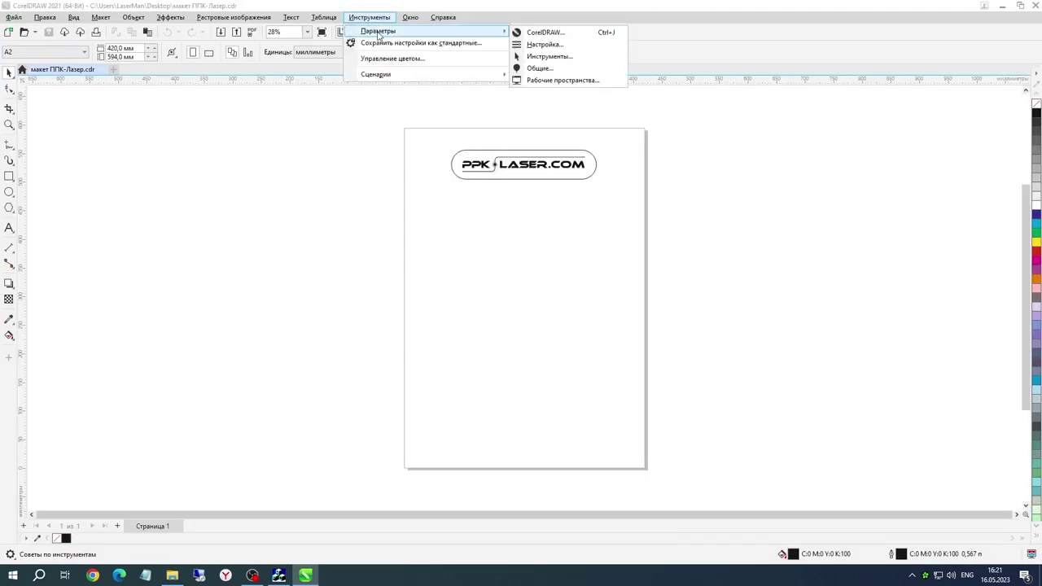
{"action": "left_click", "coordinate": [599, 34]}
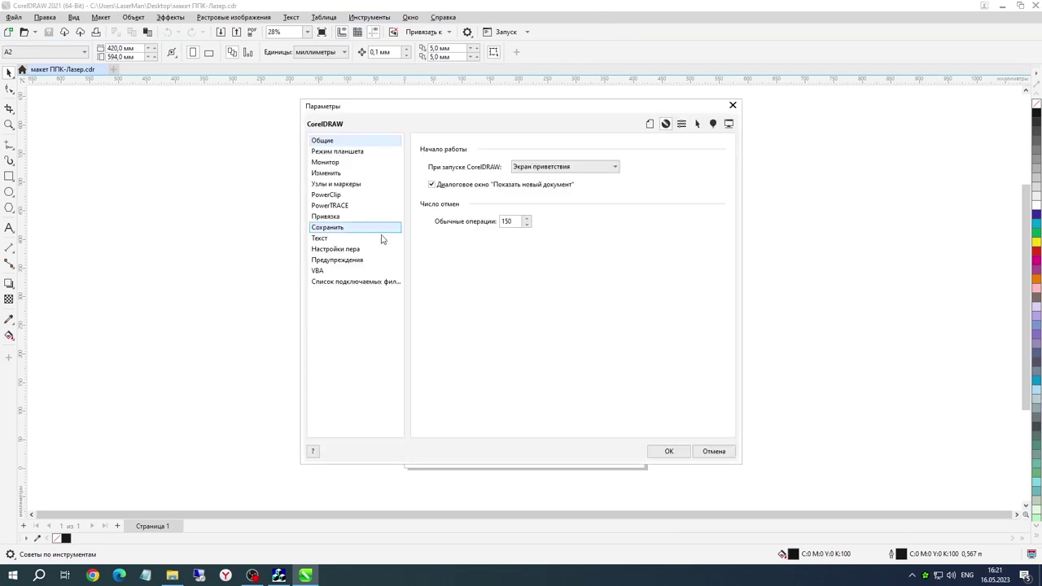
{"action": "left_click", "coordinate": [358, 272]}
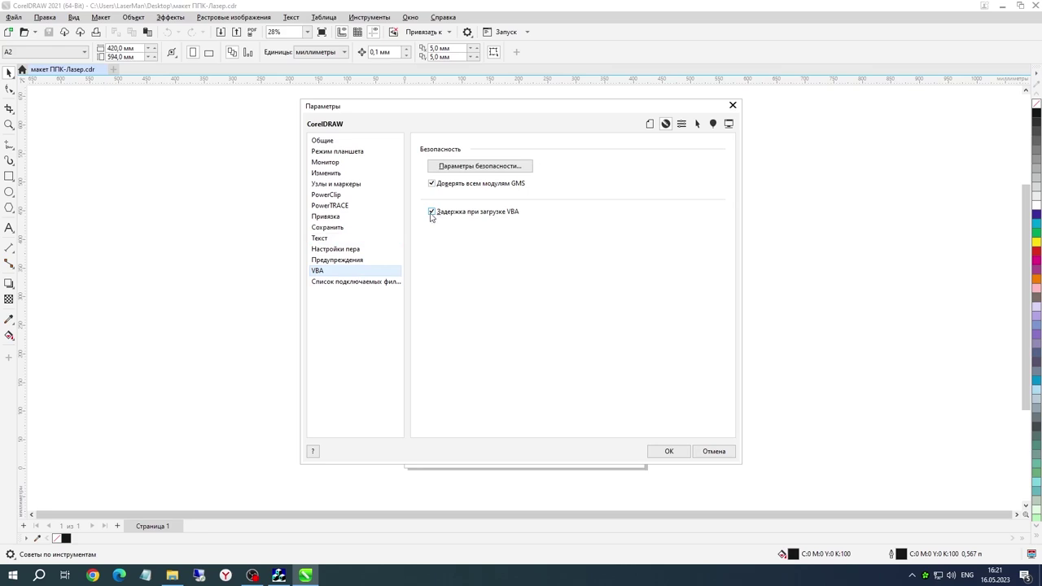
{"action": "left_click", "coordinate": [667, 452]}
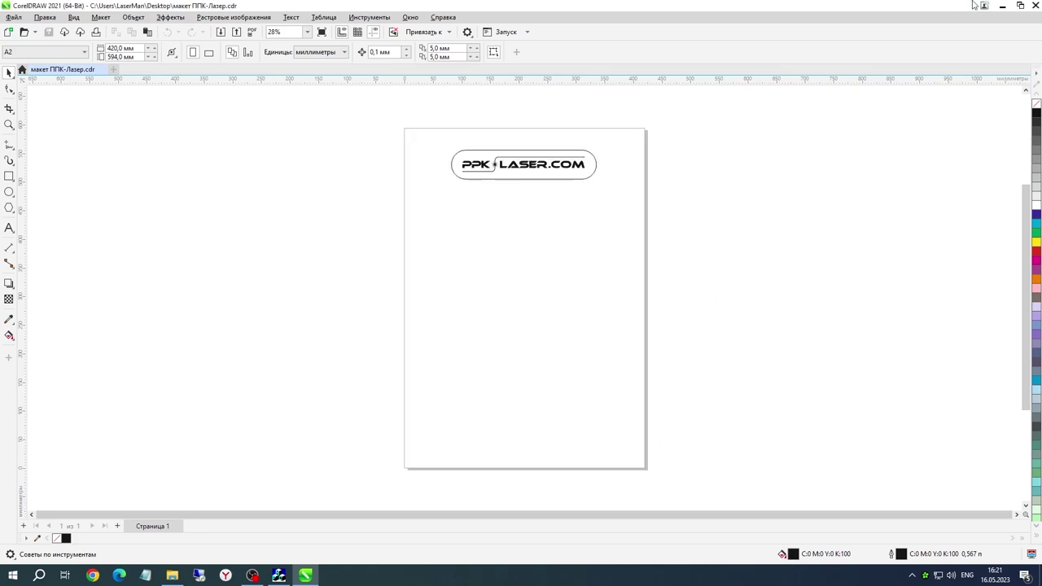
{"action": "left_click", "coordinate": [1034, 4]}
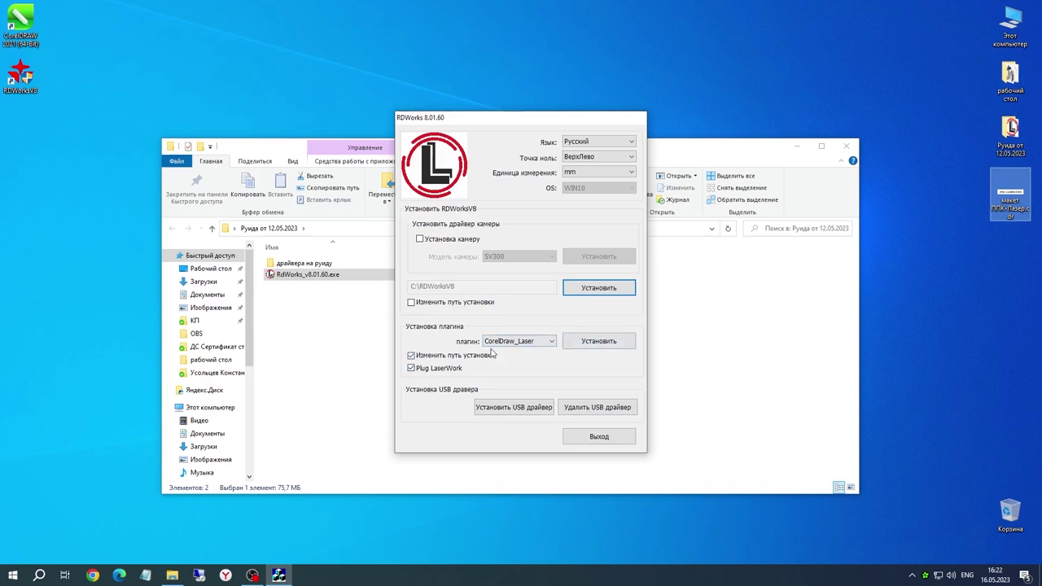
Start installing the CorelDraw_Laser plugin and select the CorelDRAW Graphics Suite 2021 folder under C:\Program Files\Corel as its install path
{"action": "left_click", "coordinate": [603, 345]}
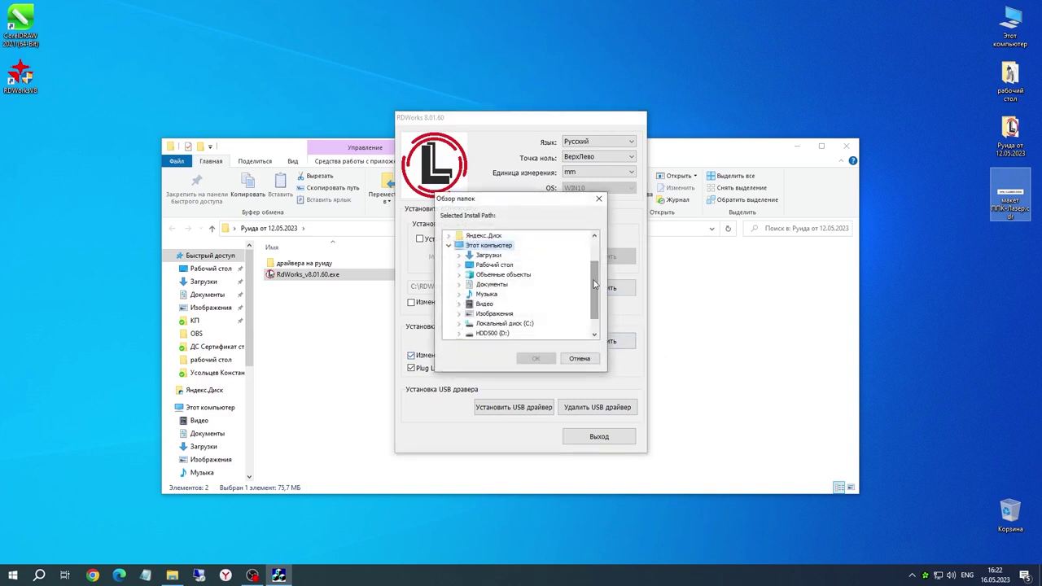
{"action": "scroll", "coordinate": [595, 284], "scroll_direction": "down", "scroll_amount": 1}
{"action": "left_click", "coordinate": [459, 304]}
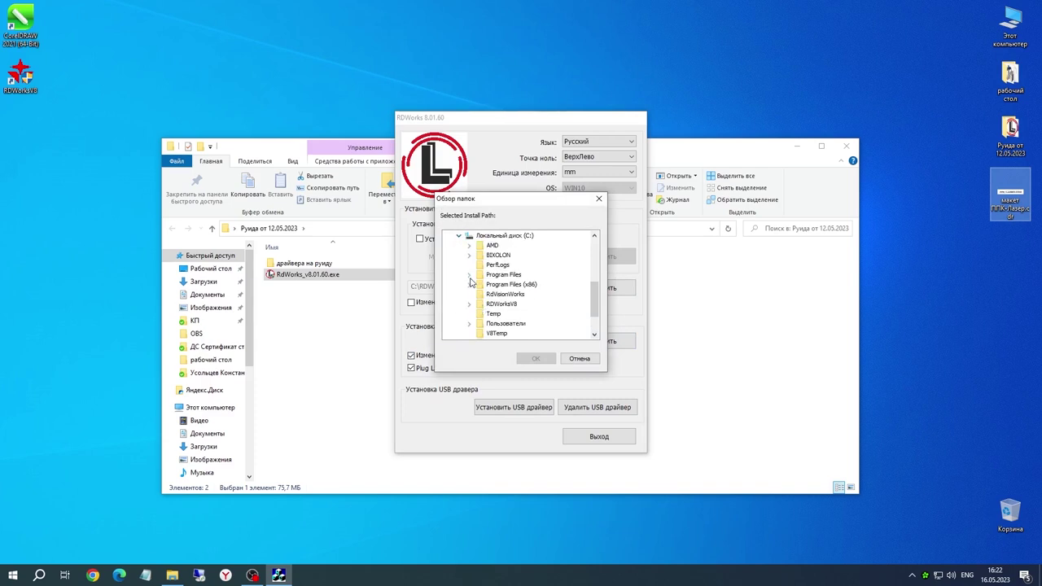
{"action": "left_click", "coordinate": [469, 278]}
{"action": "left_click", "coordinate": [479, 305]}
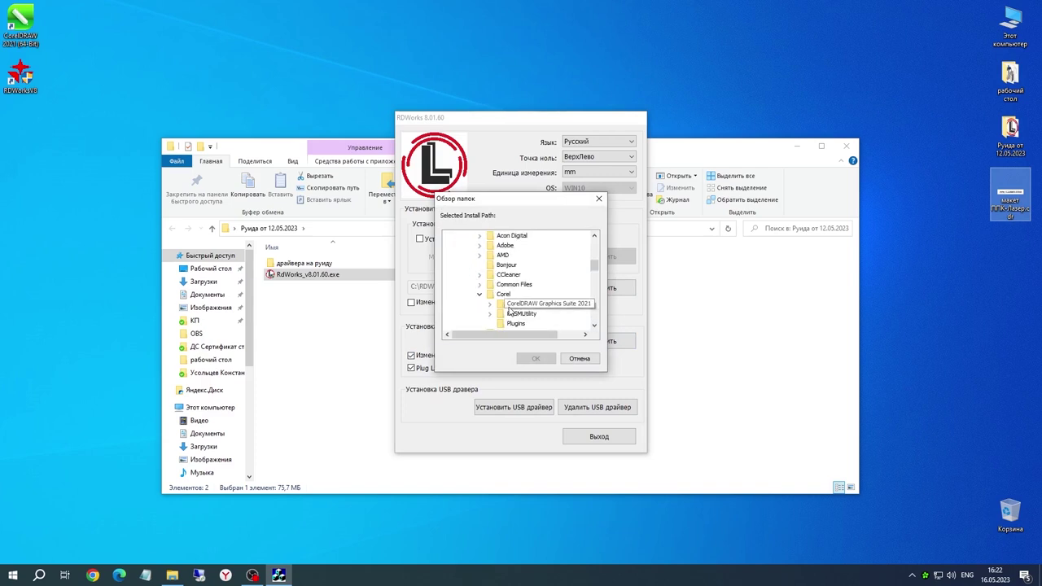
{"action": "left_click", "coordinate": [511, 306]}
{"action": "left_click", "coordinate": [534, 358]}
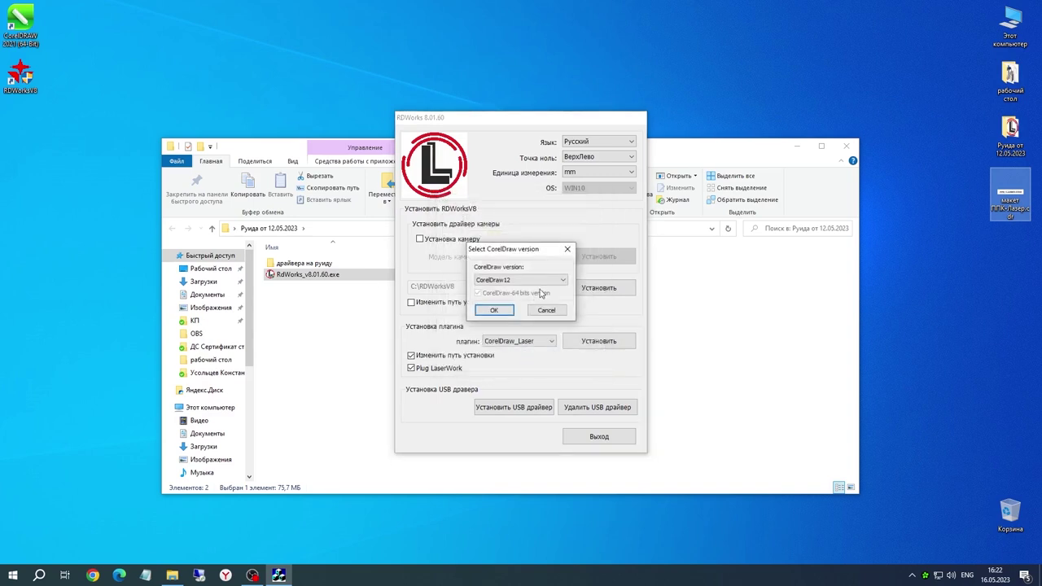
Finish the plugin installation for CorelDraw2020 with the 64-bit version option enabled
{"action": "left_click", "coordinate": [550, 280]}
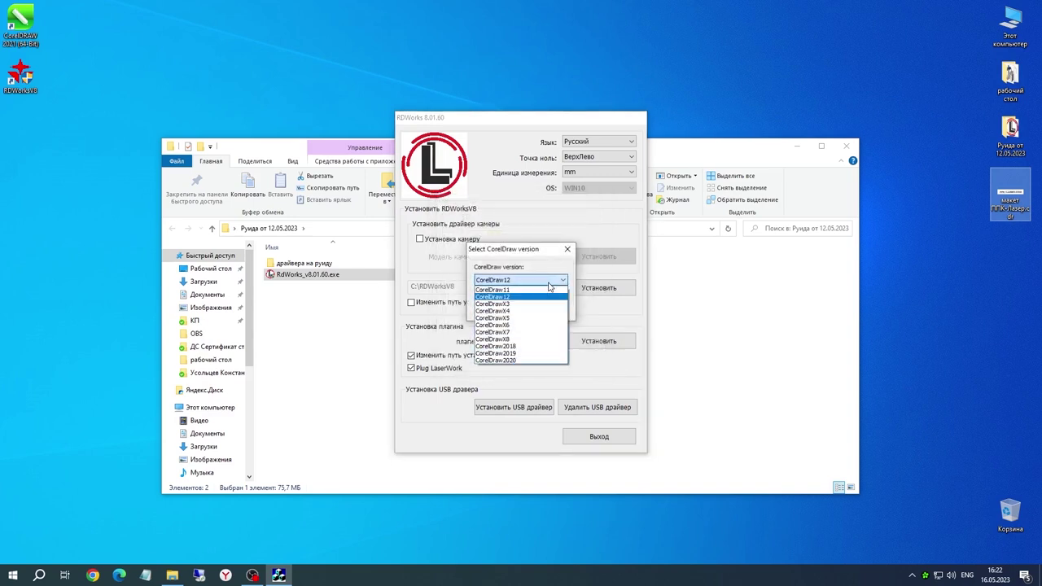
{"action": "left_click", "coordinate": [521, 361]}
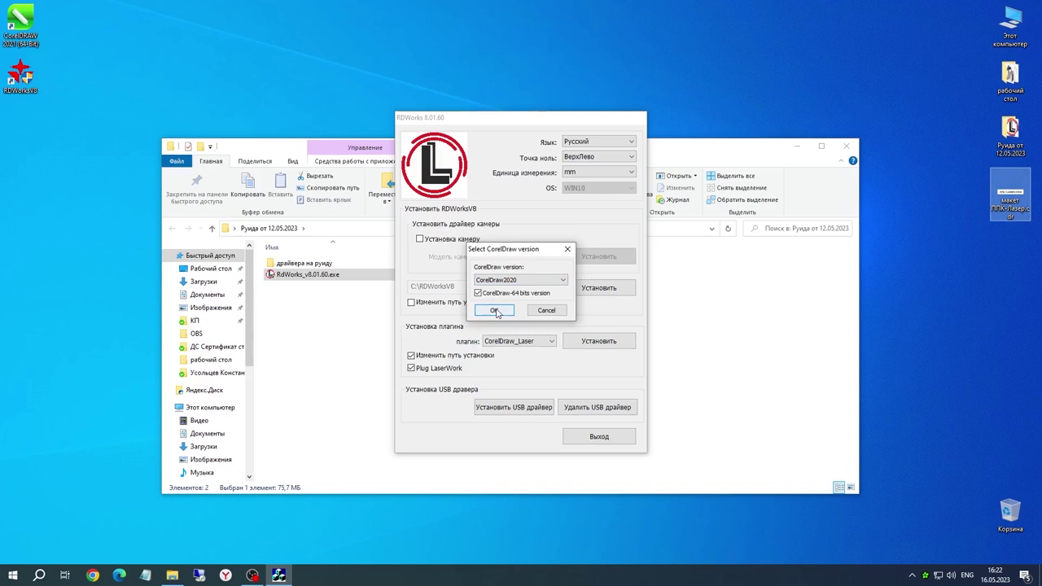
{"action": "left_click", "coordinate": [495, 311]}
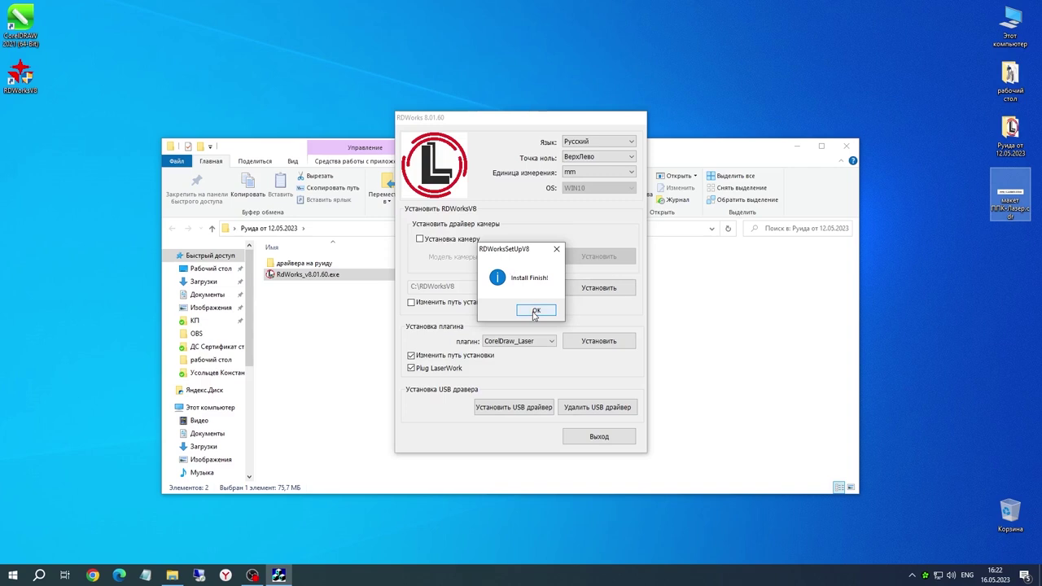
{"action": "left_click", "coordinate": [535, 312]}
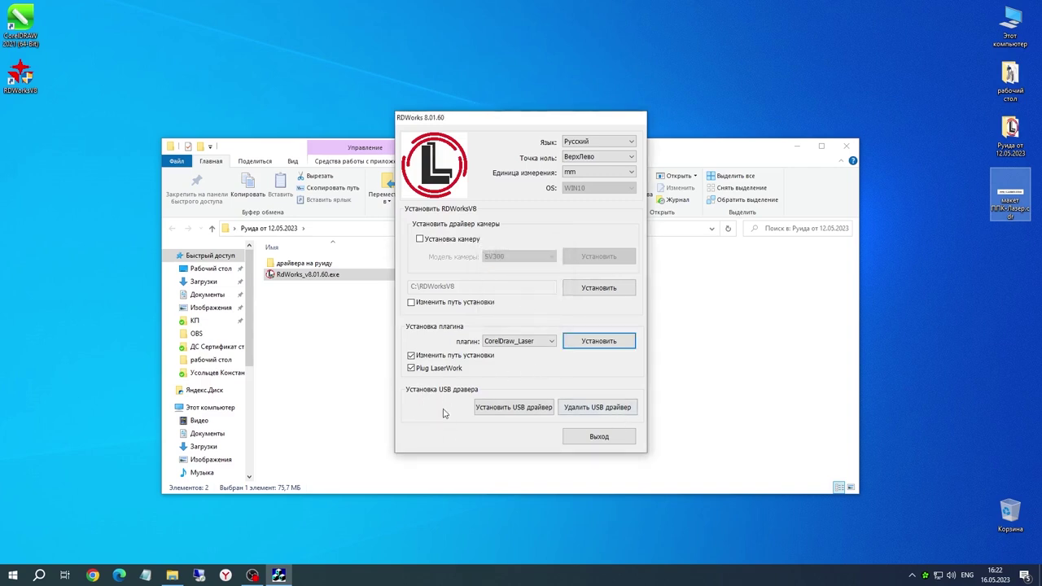
{"action": "left_click", "coordinate": [493, 411]}
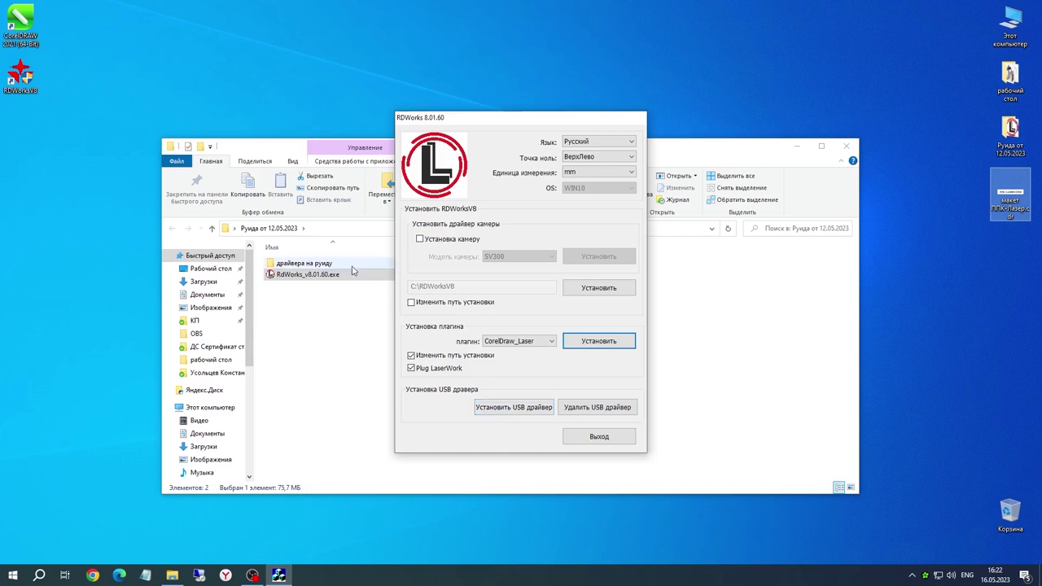
Exit the RDWorks installer and dock the laser plugin's toolbar into the property bar of the open CorelDRAW layout
{"action": "left_click", "coordinate": [599, 437]}
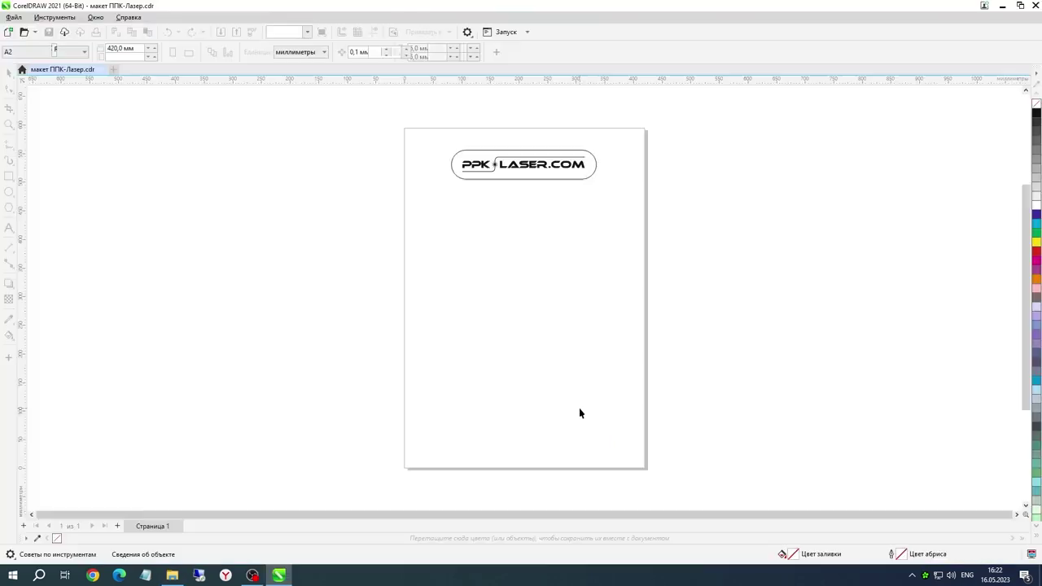
{"action": "left_click_drag", "start_coordinate": [62, 51], "coordinate": [547, 52]}
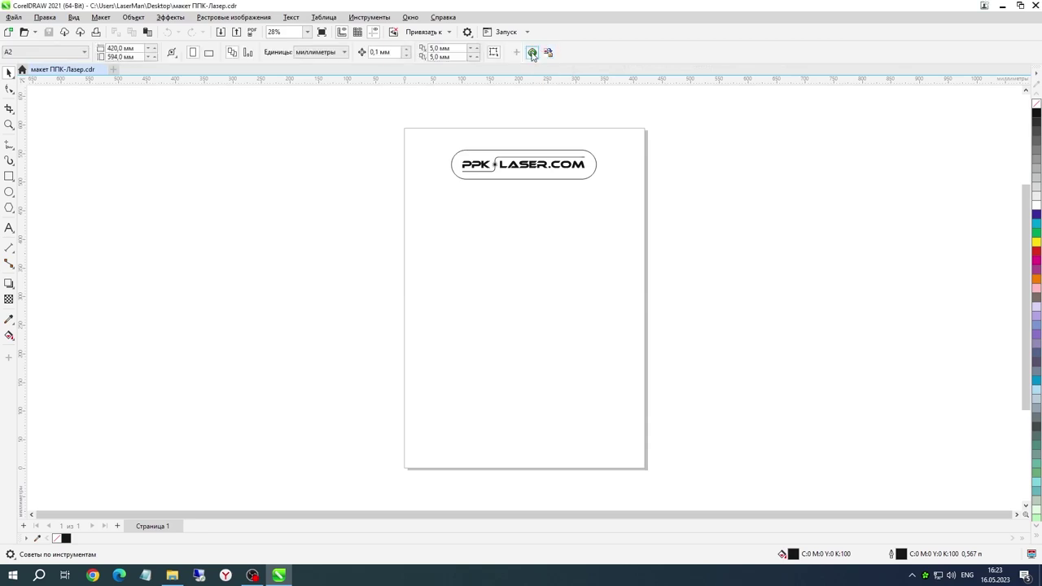
Select the whole PPK-LASER.COM logo in CorelDRAW and send it to RDWorks with the laser plugin
{"action": "left_click_drag", "start_coordinate": [392, 106], "coordinate": [684, 240]}
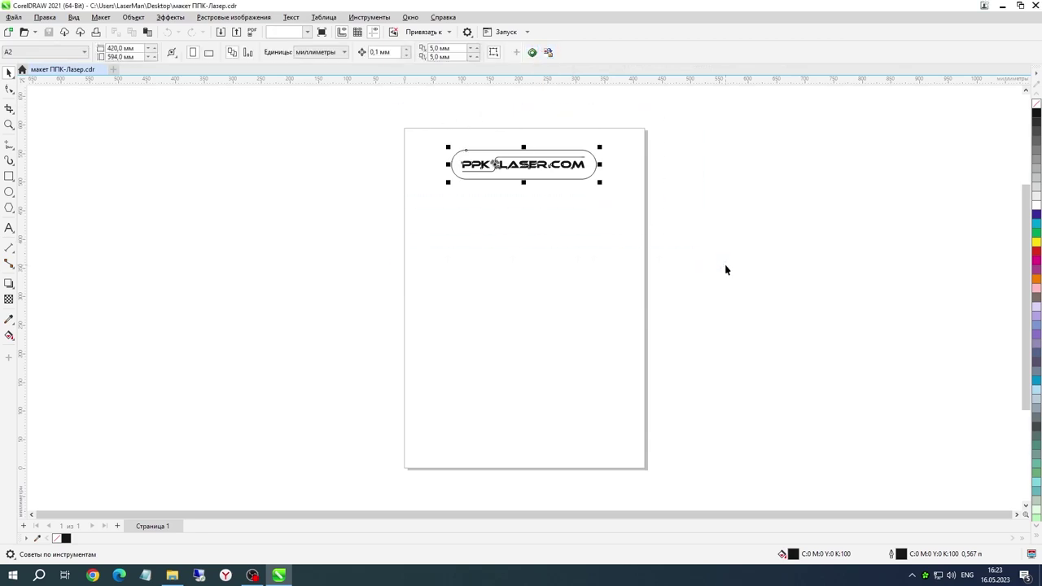
{"action": "left_click", "coordinate": [532, 53]}
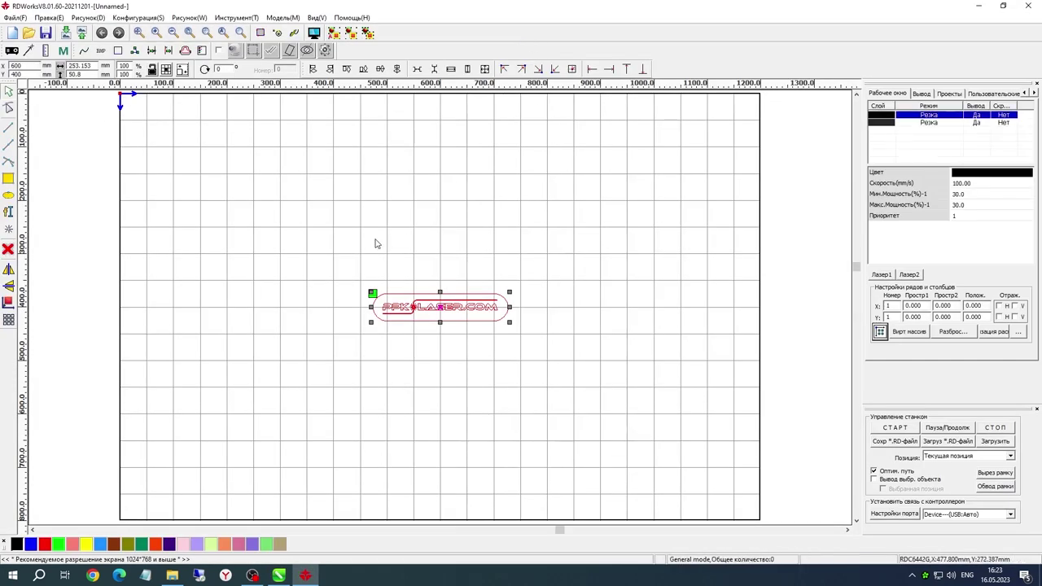
{"action": "scroll", "coordinate": [374, 242], "scroll_direction": "down", "scroll_amount": 1}
{"action": "scroll", "coordinate": [396, 279], "scroll_direction": "up", "scroll_amount": 1}
{"action": "scroll", "coordinate": [690, 384], "scroll_direction": "down", "scroll_amount": 1}
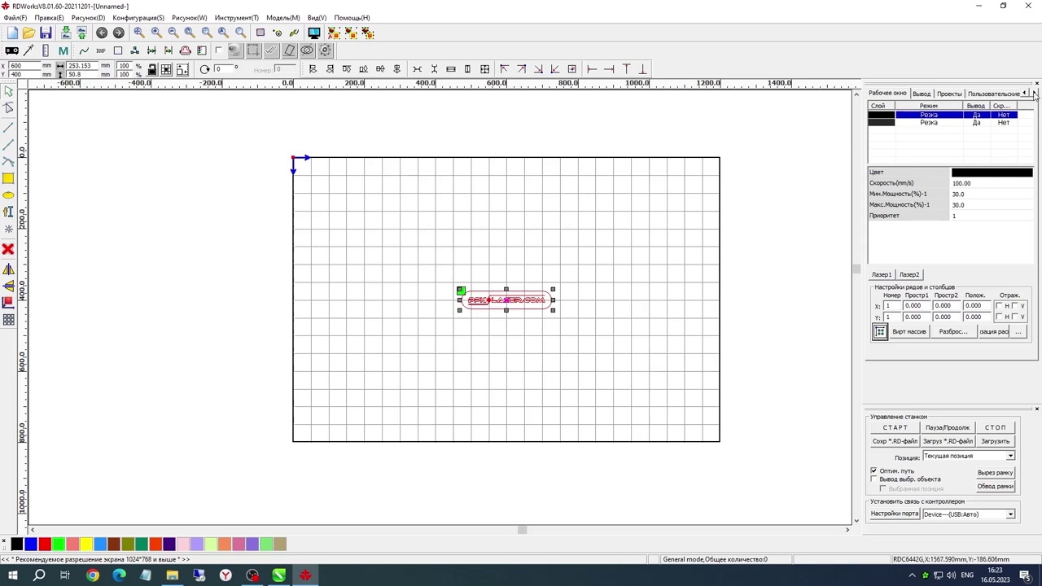
Read the user parameters from the laser controller and move the imported logo onto the machine's work area
{"action": "left_click", "coordinate": [981, 95]}
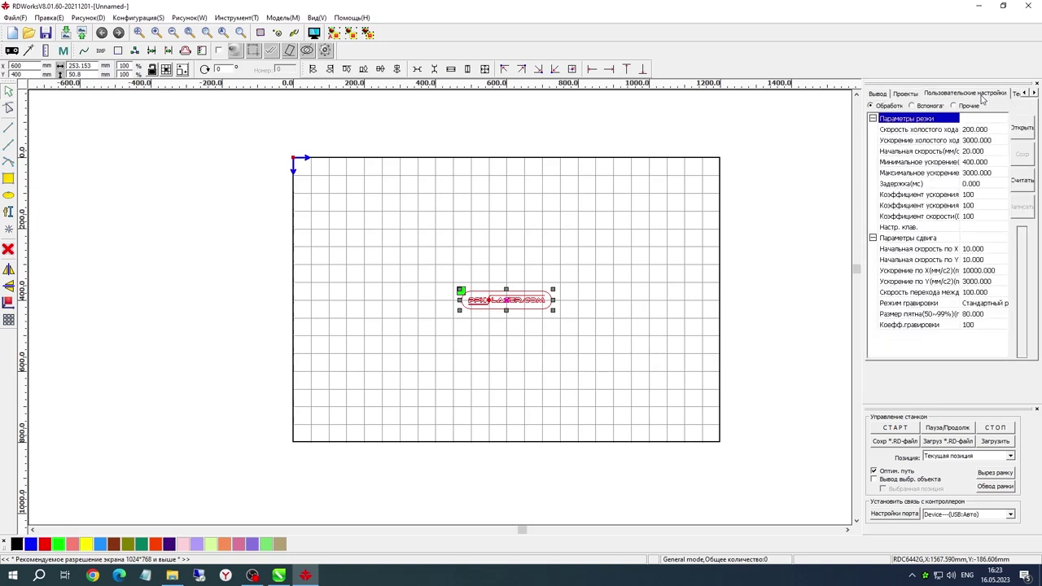
{"action": "left_click", "coordinate": [1022, 180]}
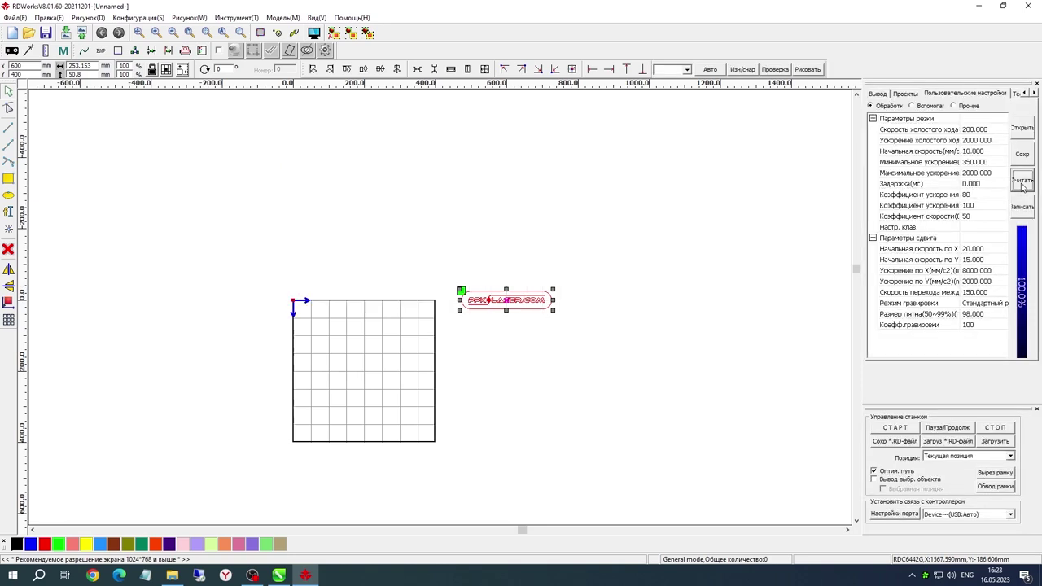
{"action": "left_click_drag", "start_coordinate": [495, 305], "coordinate": [345, 363]}
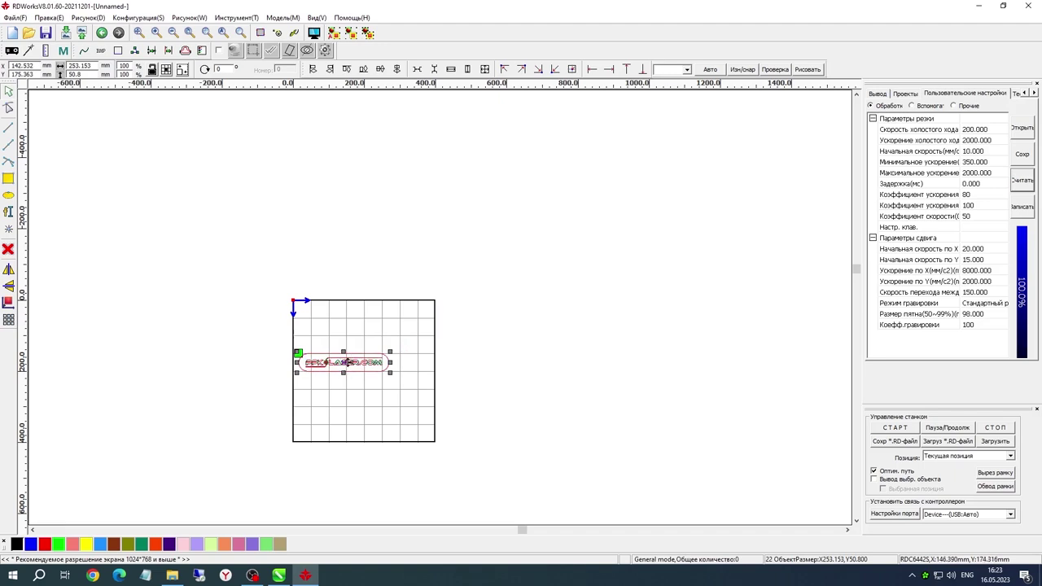
Enlarge the whole logo proportionally to about 278 by 56 mm
{"action": "scroll", "coordinate": [331, 375], "scroll_direction": "up", "scroll_amount": 2}
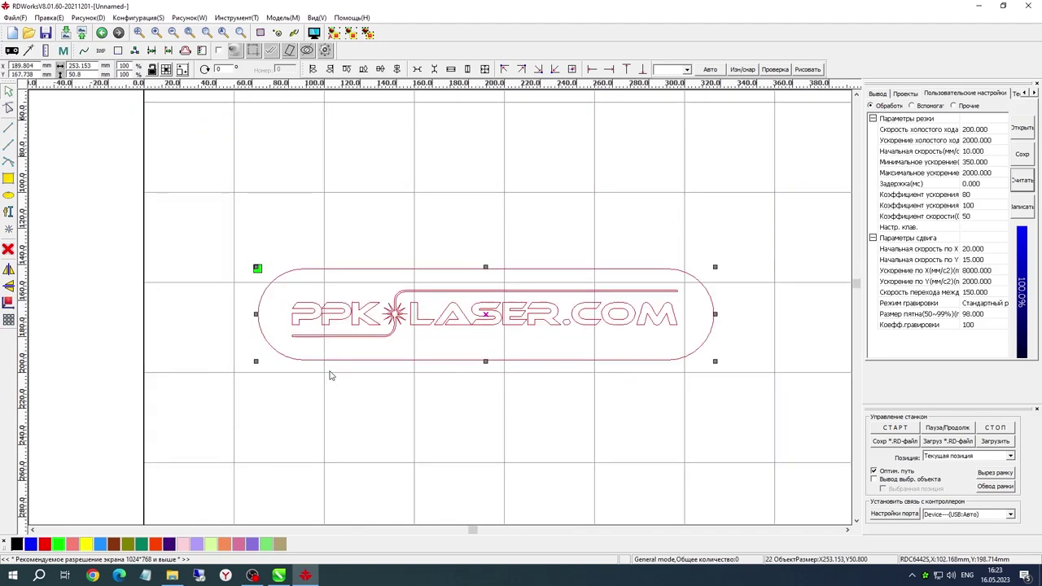
{"action": "scroll", "coordinate": [428, 352], "scroll_direction": "down", "scroll_amount": 2}
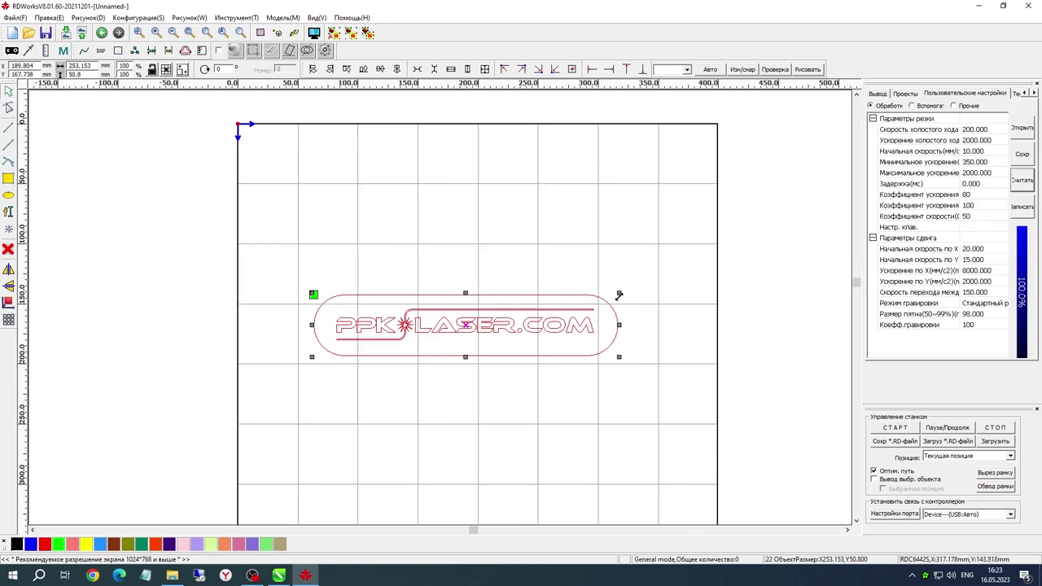
{"action": "left_click_drag", "start_coordinate": [619, 293], "coordinate": [649, 287]}
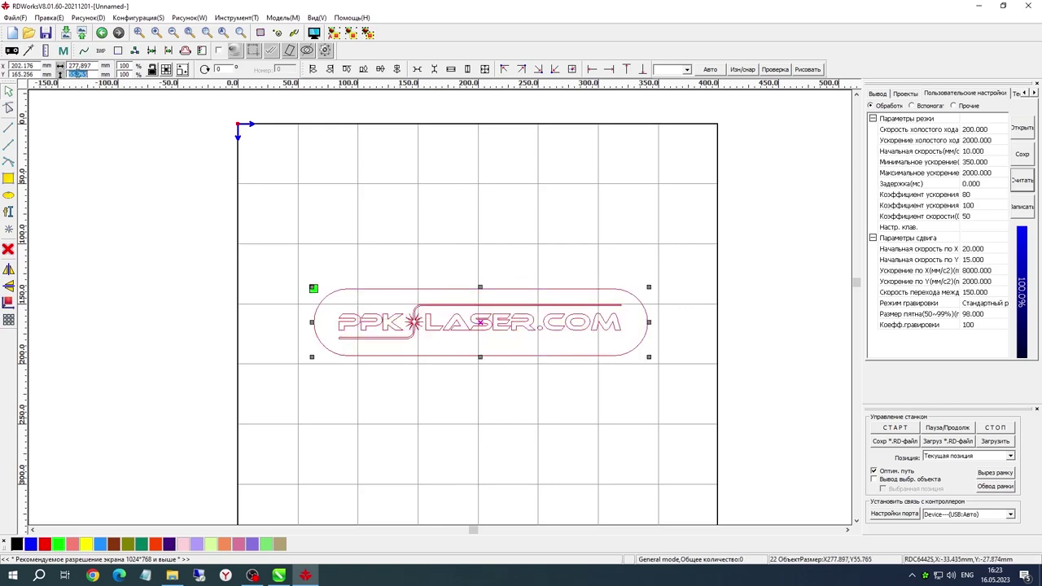
Set only the logo's height to 100 mm without scaling its width, and undo the change
{"action": "double_click", "coordinate": [79, 65]}
{"action": "double_click", "coordinate": [79, 74]}
{"action": "type", "text": "100"}
{"action": "key", "text": "Return"}
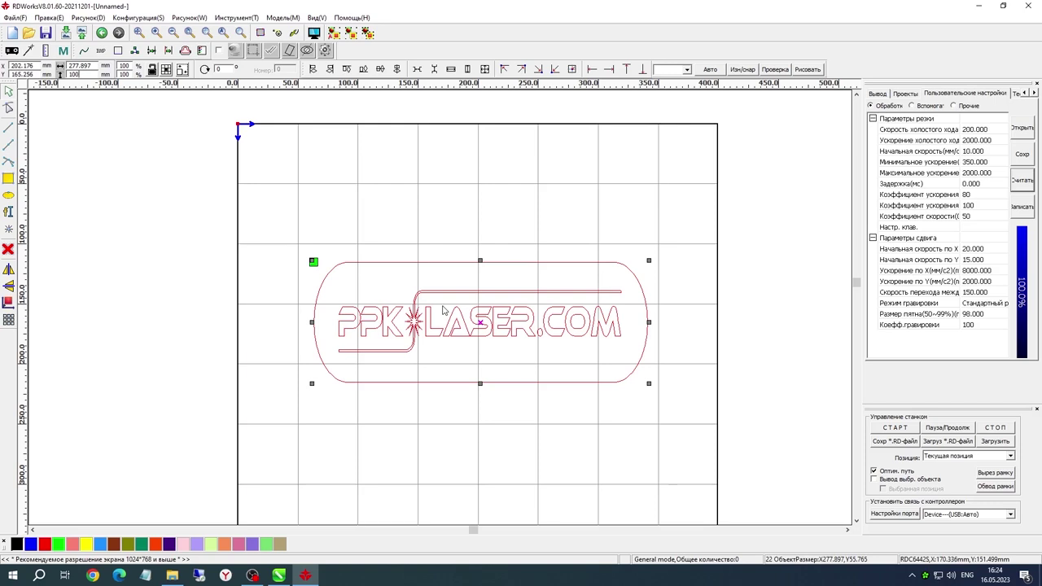
{"action": "key", "text": "ctrl+z"}
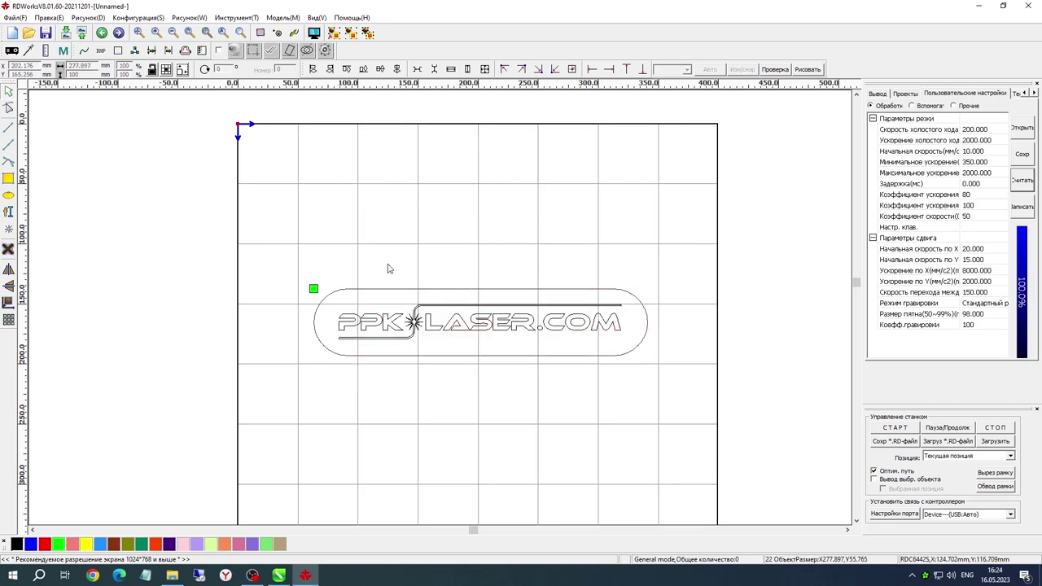
Reselect the whole logo and set its height to 100 mm with the width scaling in proportion
{"action": "left_click_drag", "start_coordinate": [640, 221], "coordinate": [221, 465]}
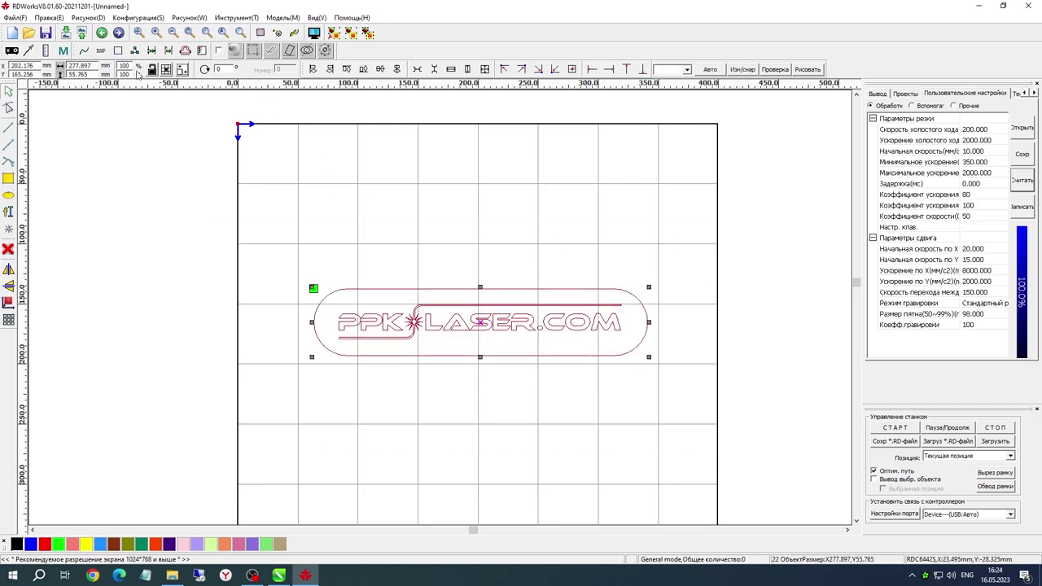
{"action": "double_click", "coordinate": [79, 74]}
{"action": "type", "text": "10"}
{"action": "key", "text": "Return"}
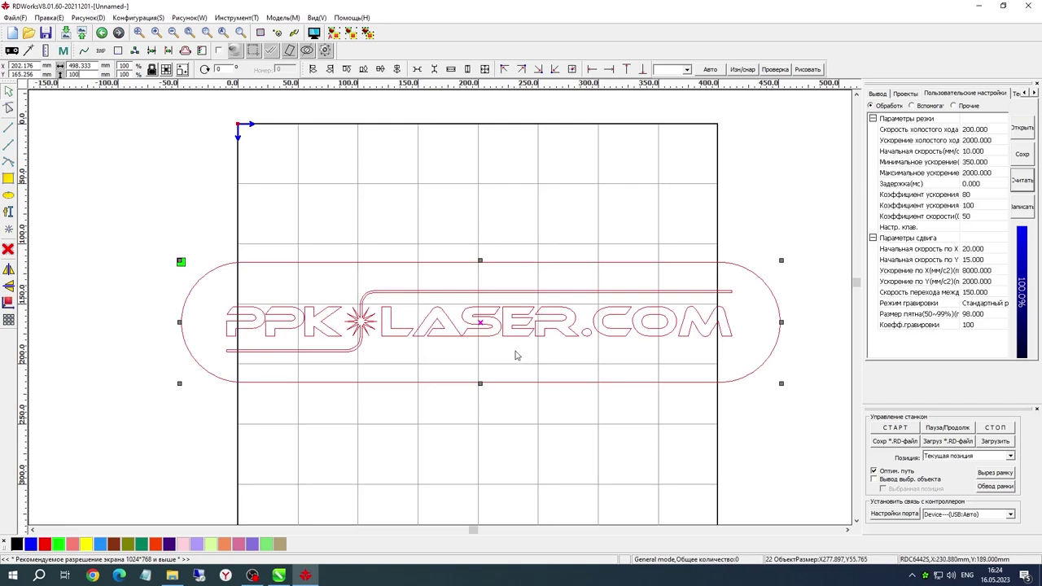
Shrink the logo to about 192 by 38 mm and move it near the upper-left corner of the work area
{"action": "left_click_drag", "start_coordinate": [179, 261], "coordinate": [548, 335]}
{"action": "left_click_drag", "start_coordinate": [665, 359], "coordinate": [371, 169]}
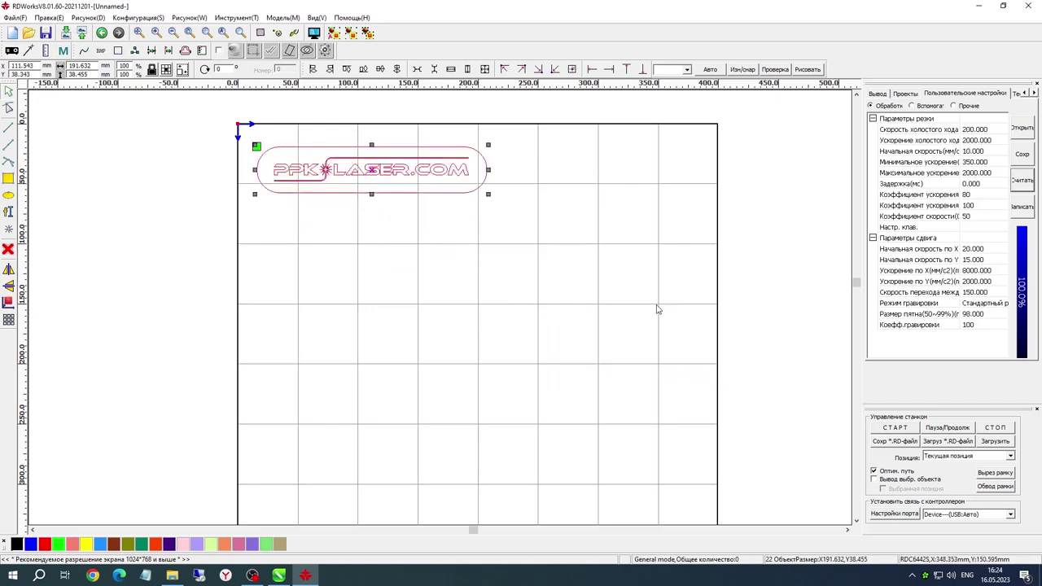
{"action": "left_click", "coordinate": [418, 135]}
{"action": "scroll", "coordinate": [315, 159], "scroll_direction": "up", "scroll_amount": 2}
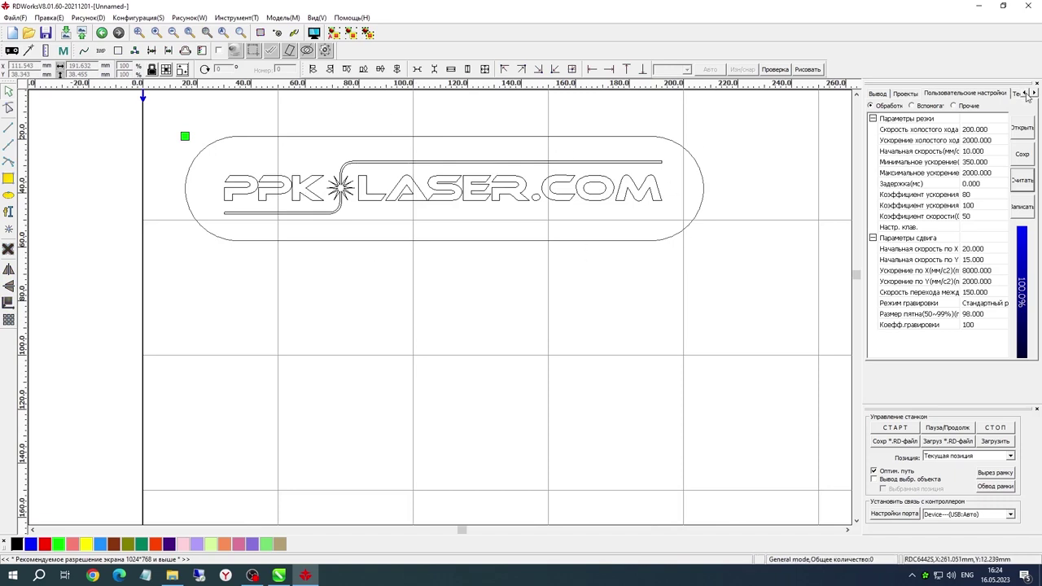
Return to the layer list and assign the logo's rounded outer frame to a blue layer
{"action": "left_click", "coordinate": [1026, 93]}
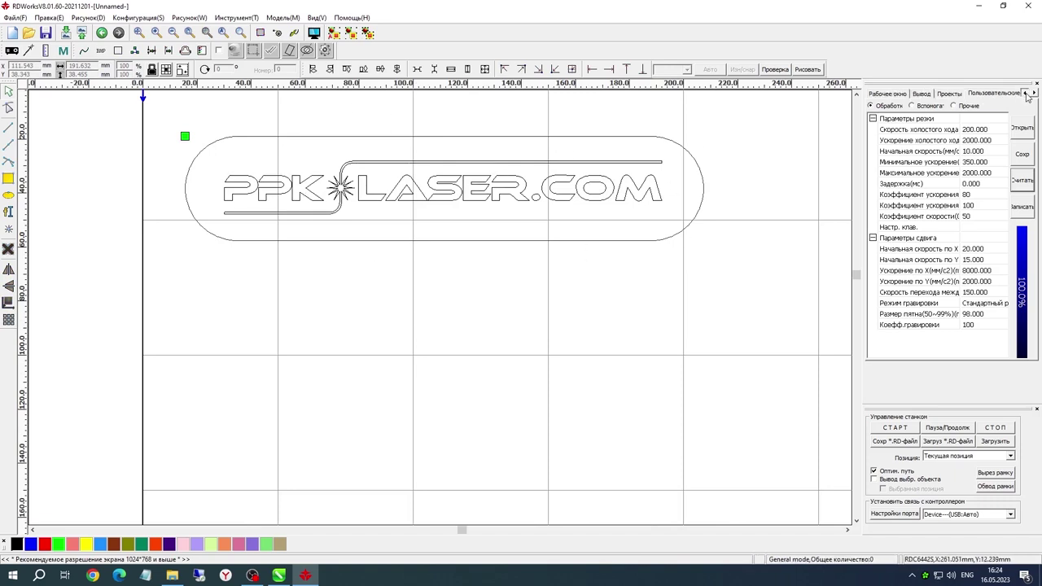
{"action": "left_click", "coordinate": [896, 97]}
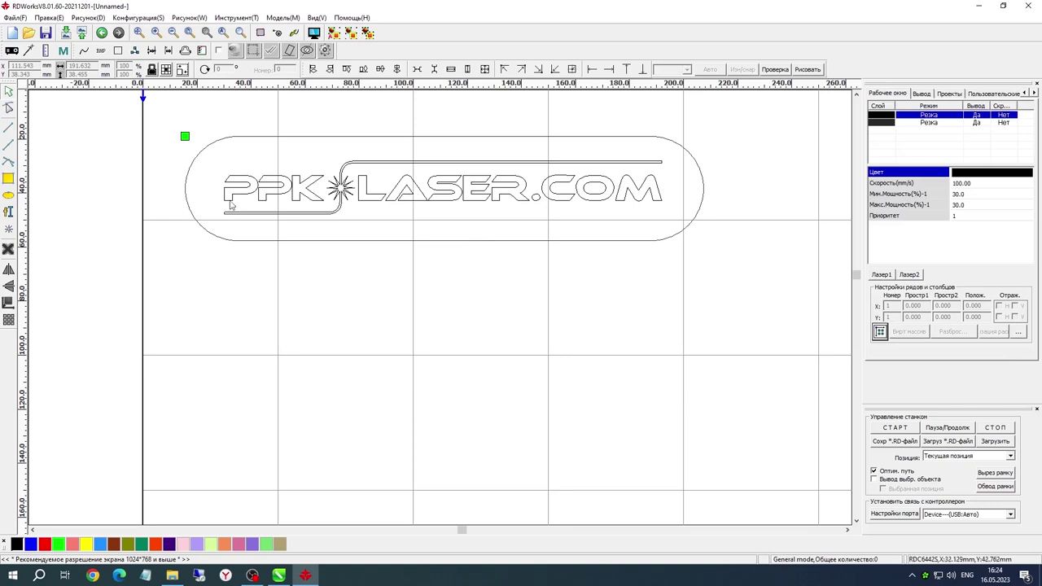
{"action": "left_click", "coordinate": [193, 219]}
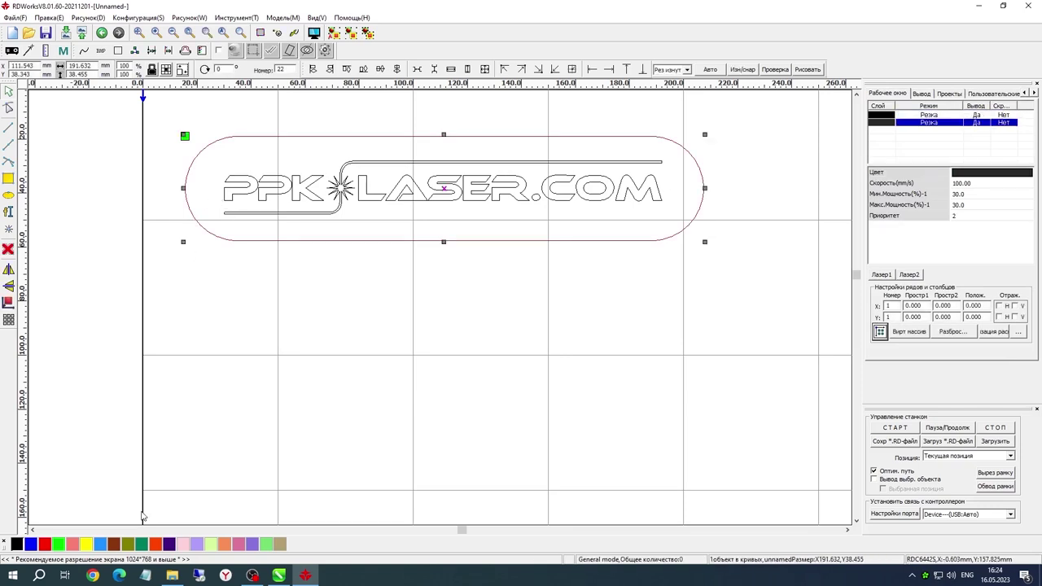
{"action": "left_click", "coordinate": [31, 546]}
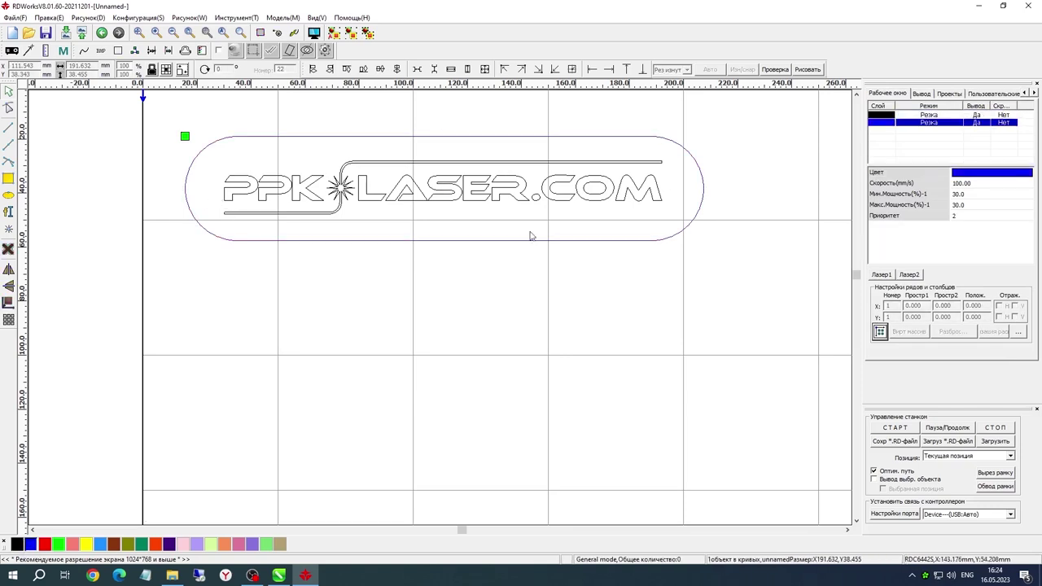
Configure the blue layer for cutting at 15 mm/s with laser 2 disabled, minimum power 50% and maximum power 60%
{"action": "double_click", "coordinate": [917, 124]}
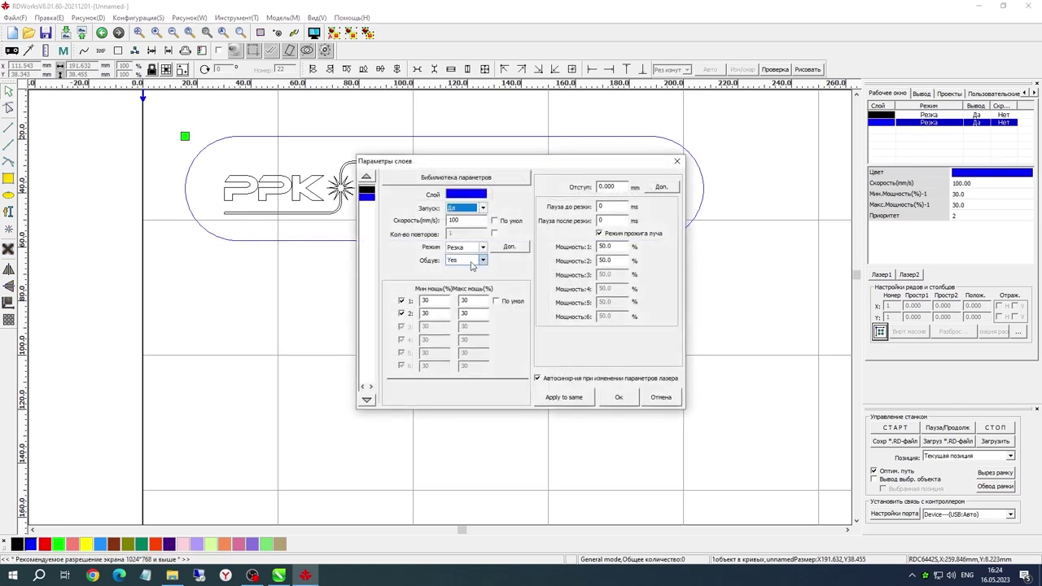
{"action": "key", "text": "Tab"}
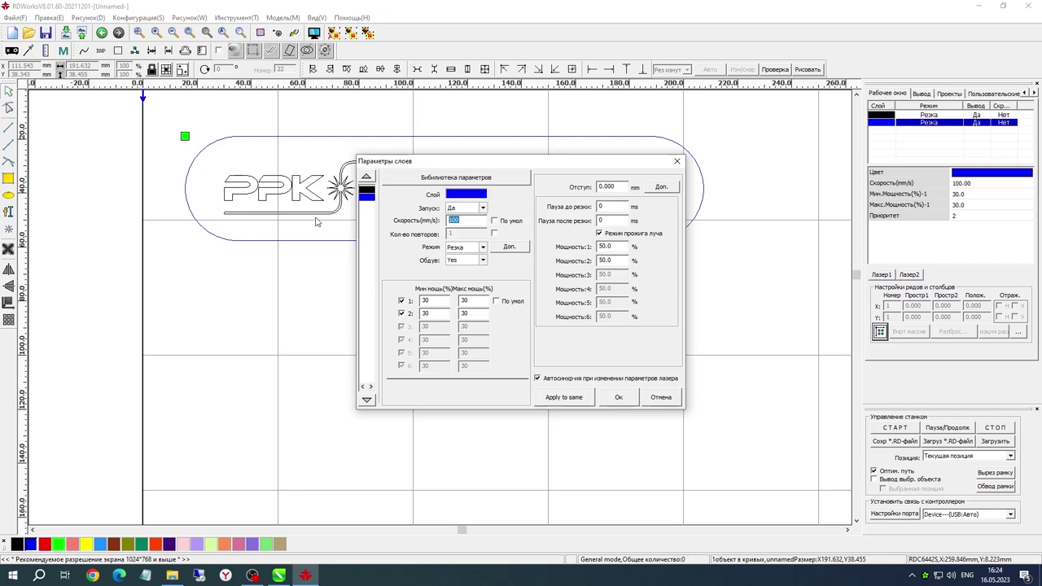
{"action": "type", "text": "15"}
{"action": "left_click", "coordinate": [402, 313]}
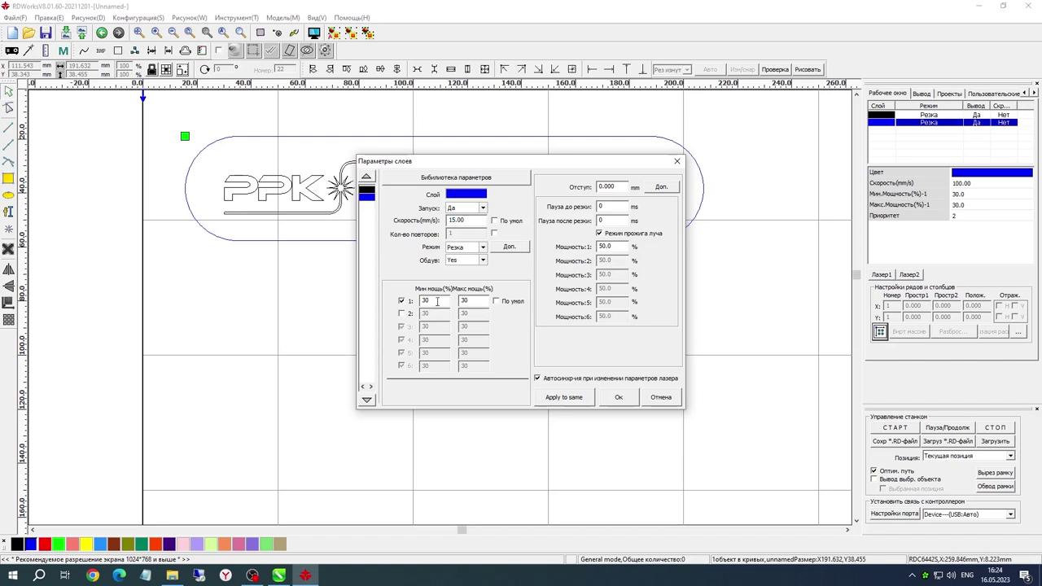
{"action": "left_click", "coordinate": [483, 247]}
{"action": "left_click", "coordinate": [460, 258]}
{"action": "double_click", "coordinate": [449, 301]}
{"action": "type", "text": "5"}
{"action": "double_click", "coordinate": [479, 300]}
{"action": "double_click", "coordinate": [437, 300]}
{"action": "type", "text": "5"}
{"action": "left_click", "coordinate": [617, 397]}
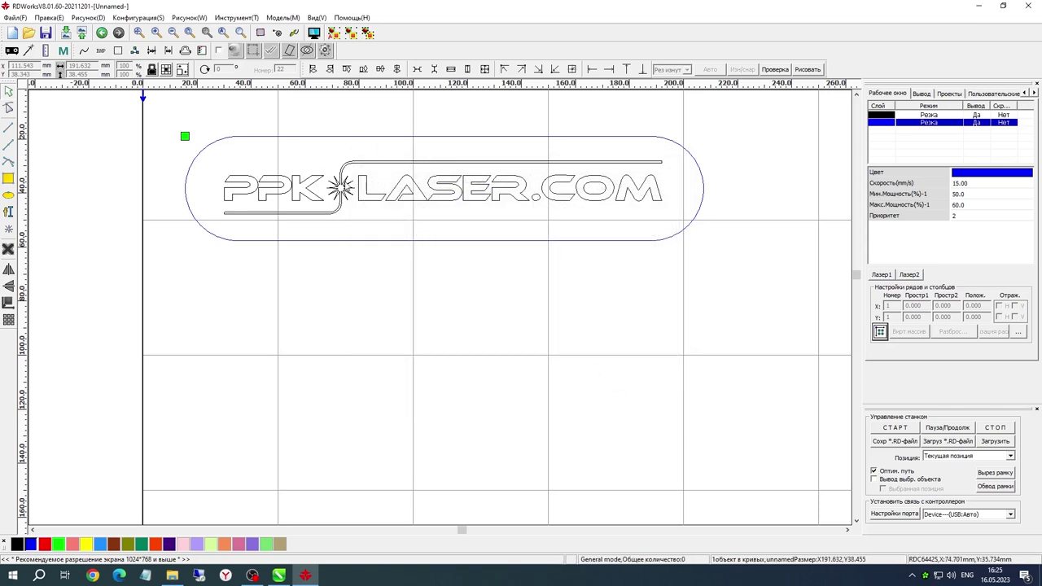
Assign the logo's star and lines to a red layer and set it to 200 mm/s, laser 2 disabled, minimum power 15% and maximum 20%
{"action": "left_click", "coordinate": [345, 187]}
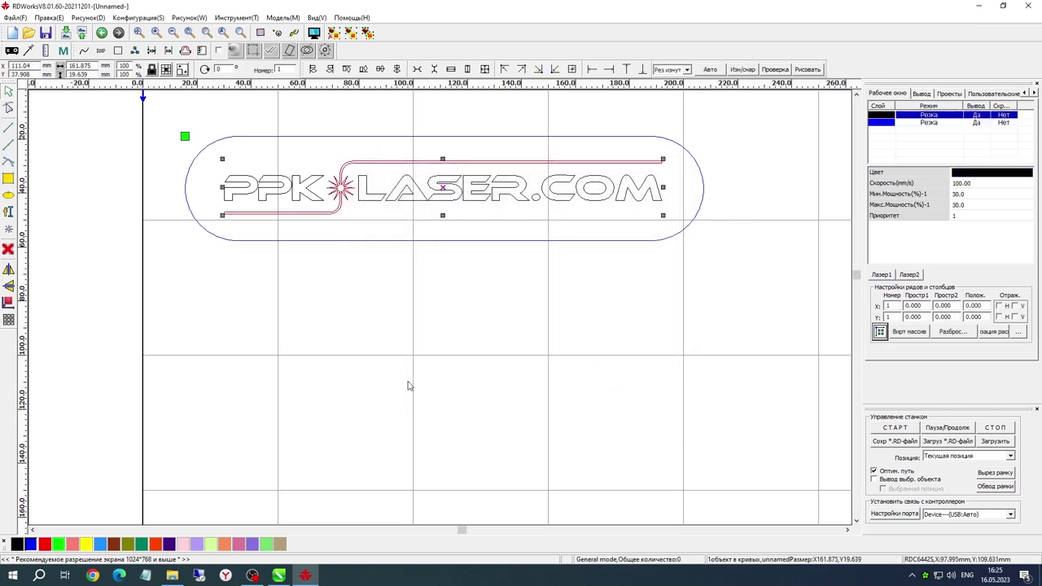
{"action": "left_click", "coordinate": [47, 546]}
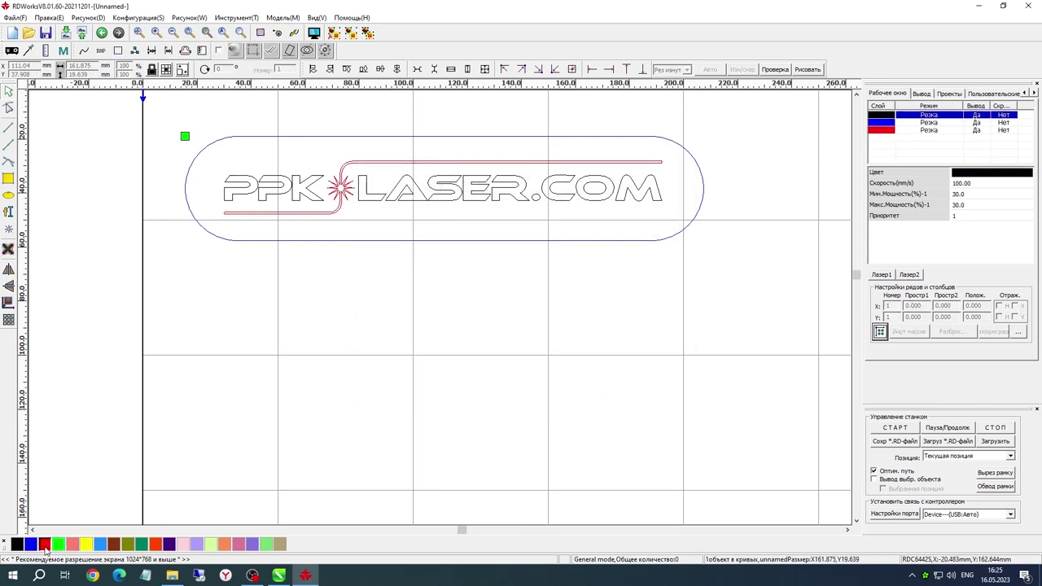
{"action": "double_click", "coordinate": [920, 130]}
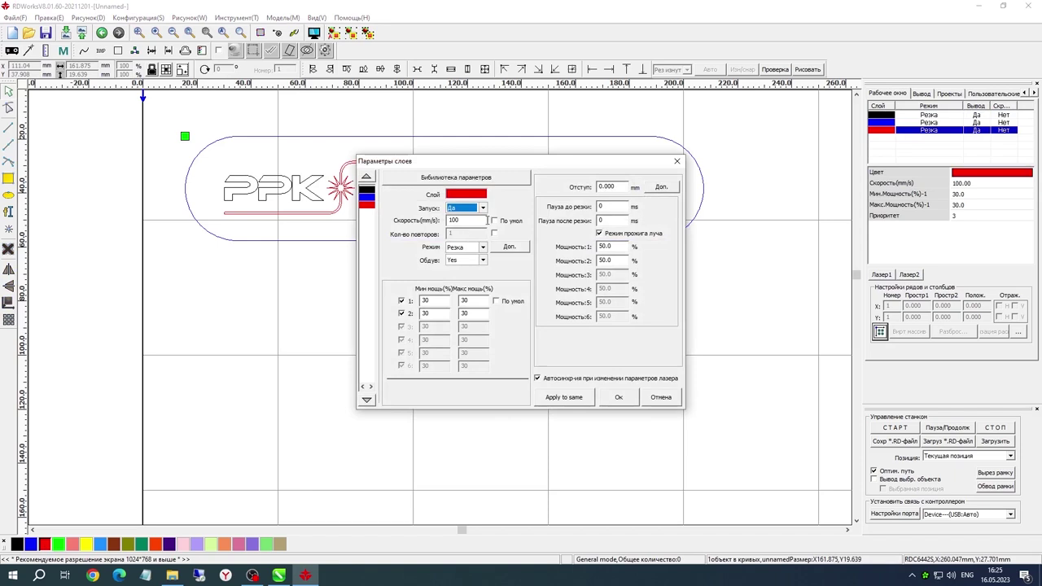
{"action": "double_click", "coordinate": [478, 220]}
{"action": "type", "text": "2"}
{"action": "left_click", "coordinate": [400, 313]}
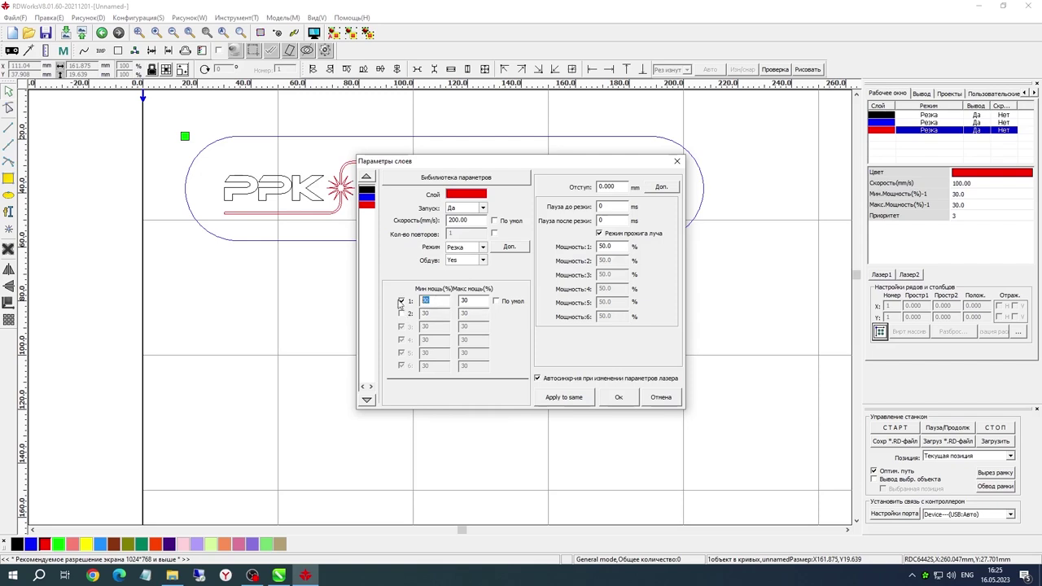
{"action": "type", "text": "15"}
{"action": "key", "text": "Tab"}
{"action": "type", "text": "20"}
{"action": "left_click", "coordinate": [618, 397]}
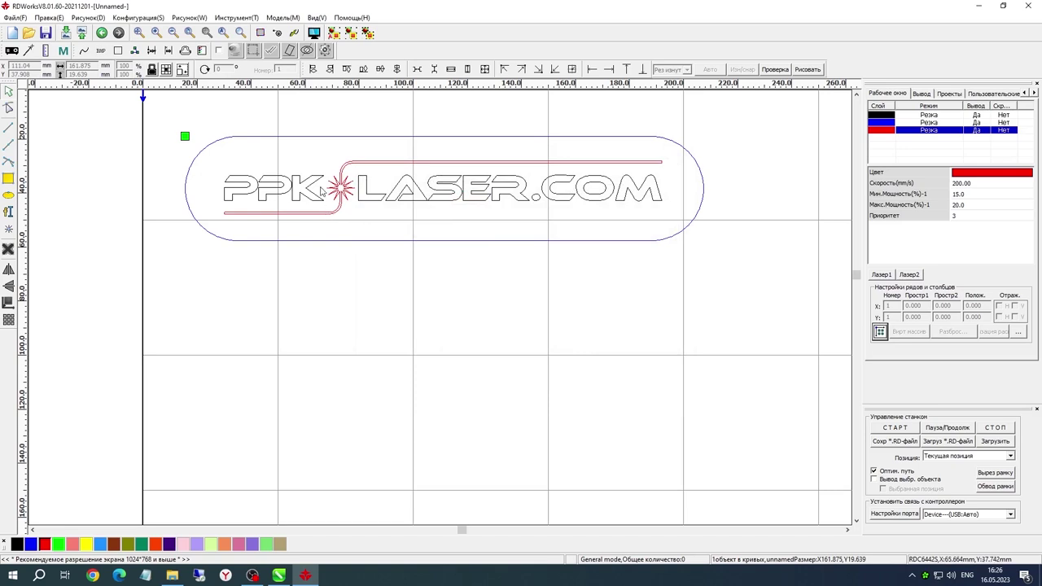
Assign the PPK and LASER.COM lettering to a green layer
{"action": "left_click_drag", "start_coordinate": [197, 159], "coordinate": [334, 211]}
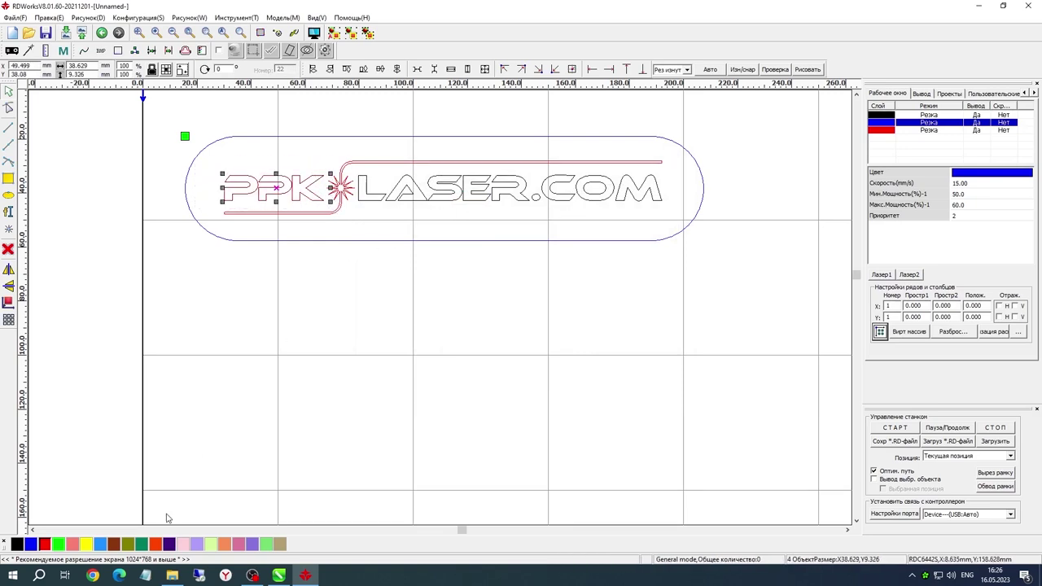
{"action": "left_click", "coordinate": [60, 548]}
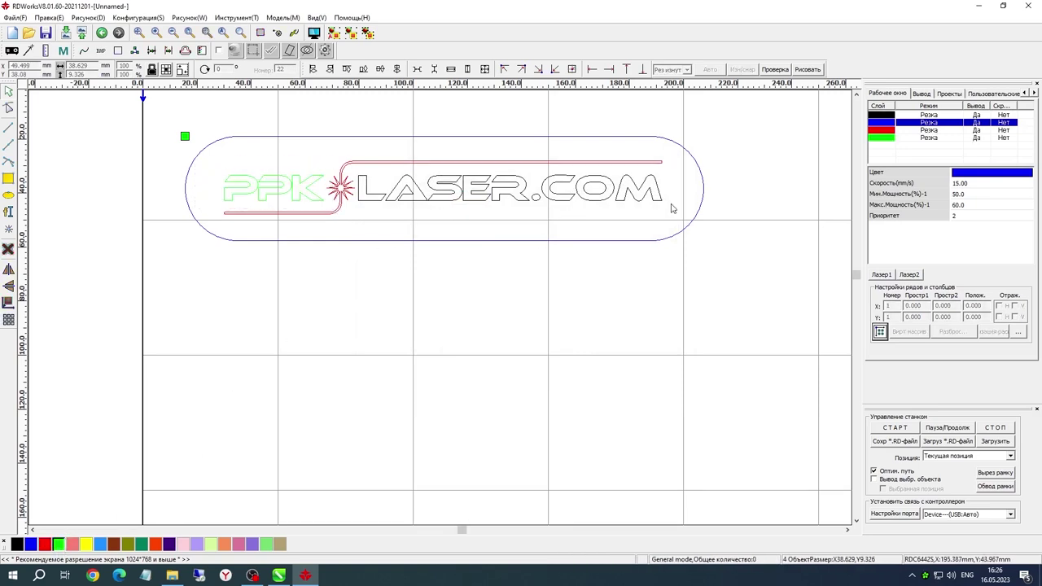
{"action": "left_click", "coordinate": [356, 183]}
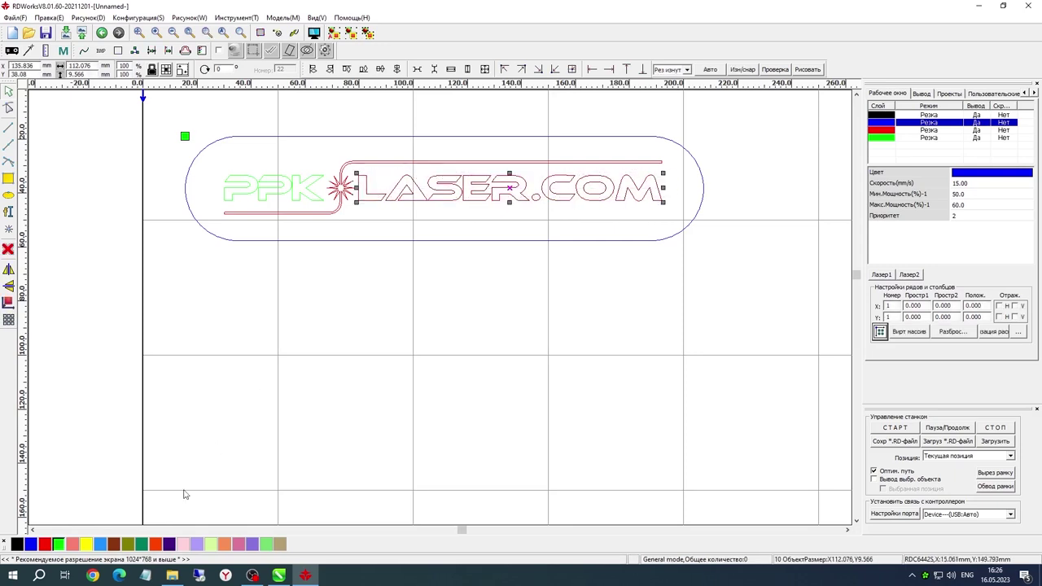
{"action": "left_click", "coordinate": [59, 548]}
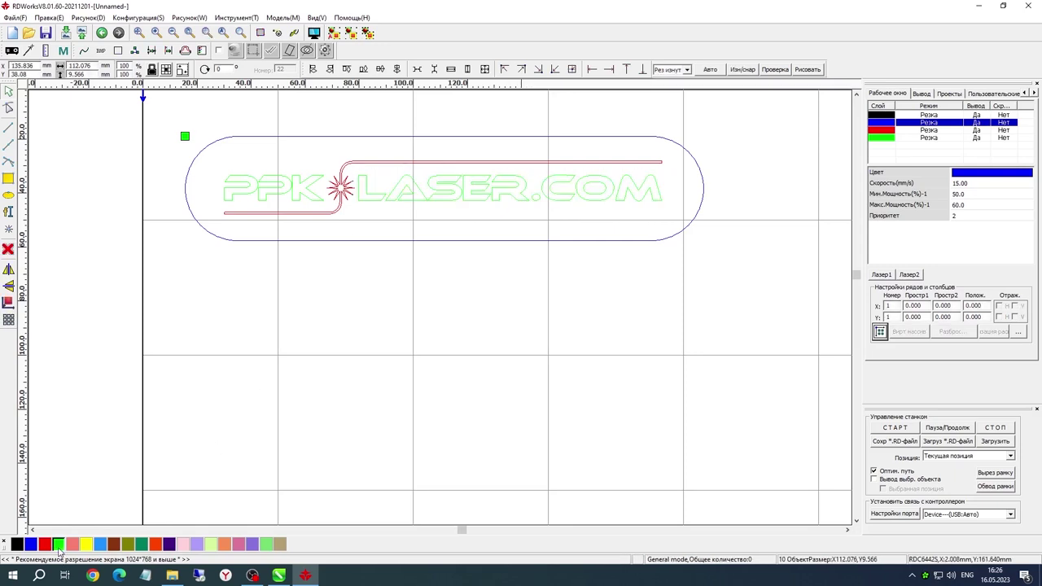
Configure the green layer for engraving (Гравировка) at 300 mm/s with laser 2 disabled and laser 1 power at 15%
{"action": "double_click", "coordinate": [928, 138]}
{"action": "key", "text": "Tab"}
{"action": "type", "text": "3"}
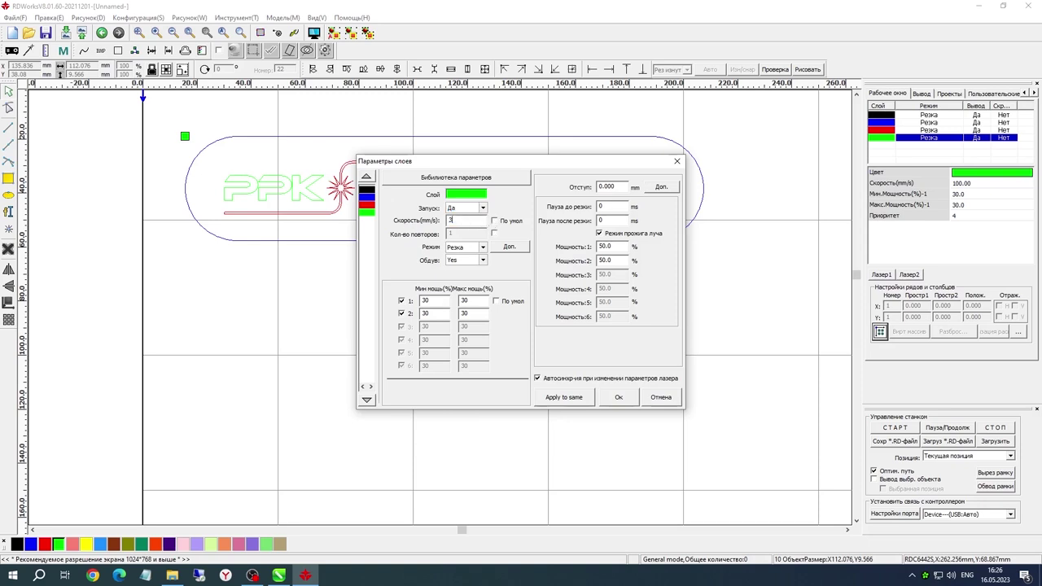
{"action": "left_click", "coordinate": [468, 247]}
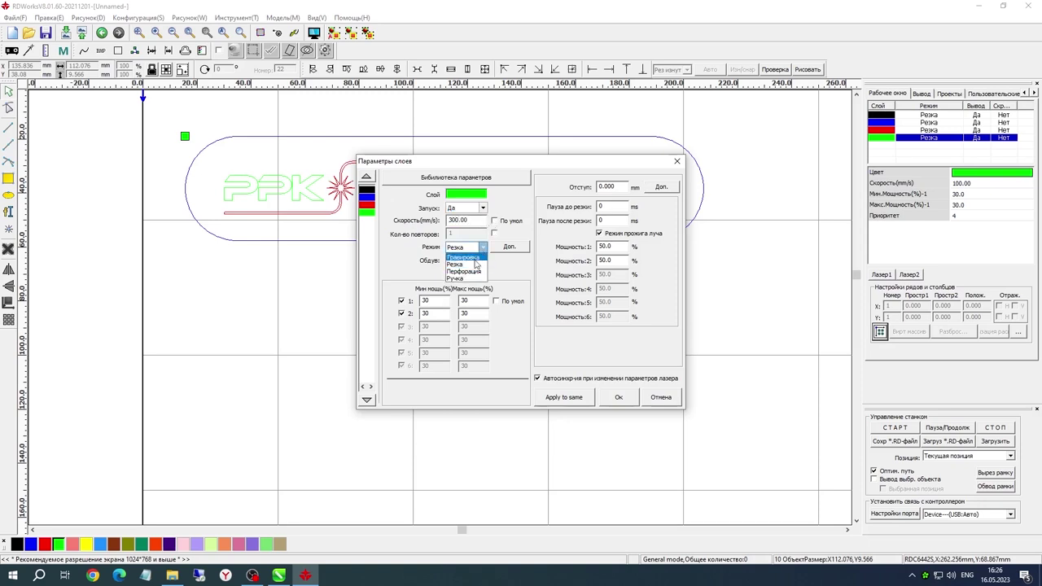
{"action": "left_click", "coordinate": [464, 260]}
{"action": "left_click", "coordinate": [401, 313]}
{"action": "double_click", "coordinate": [482, 301]}
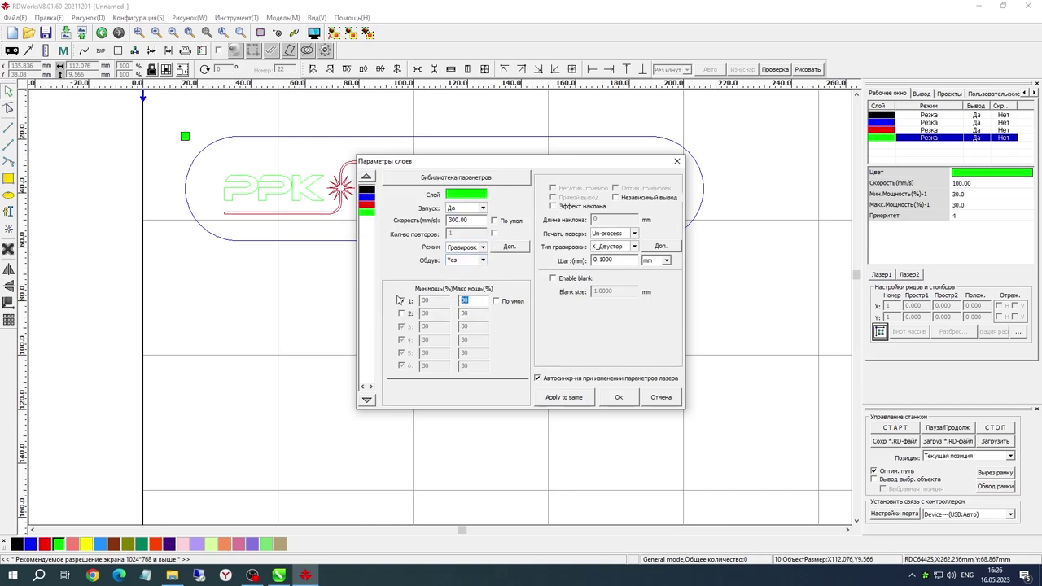
{"action": "type", "text": "15"}
{"action": "left_click", "coordinate": [618, 397]}
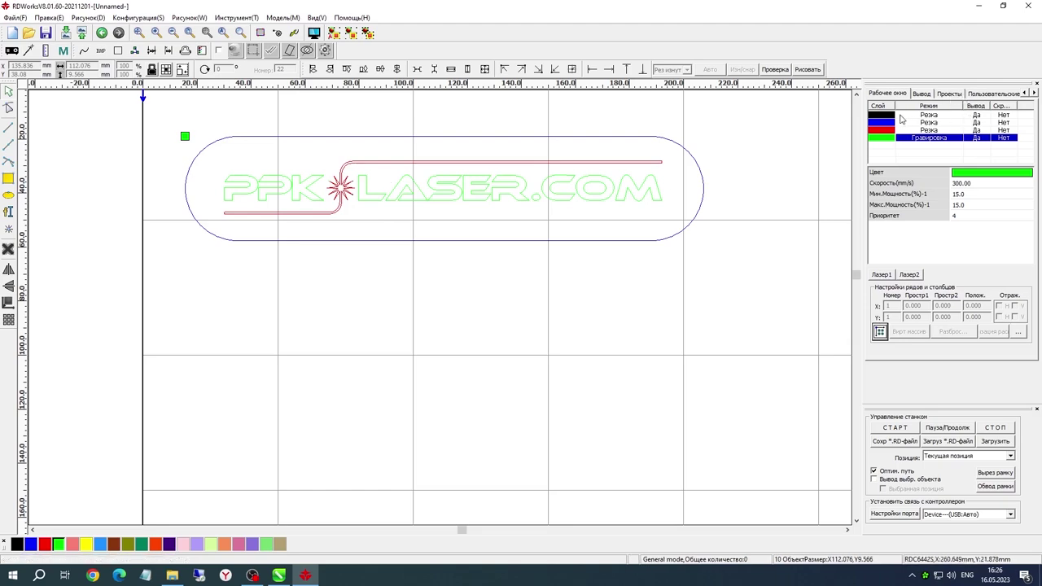
Turn off output for the black layer and move the blue cutting layer to the end of the processing order
{"action": "left_click", "coordinate": [978, 116]}
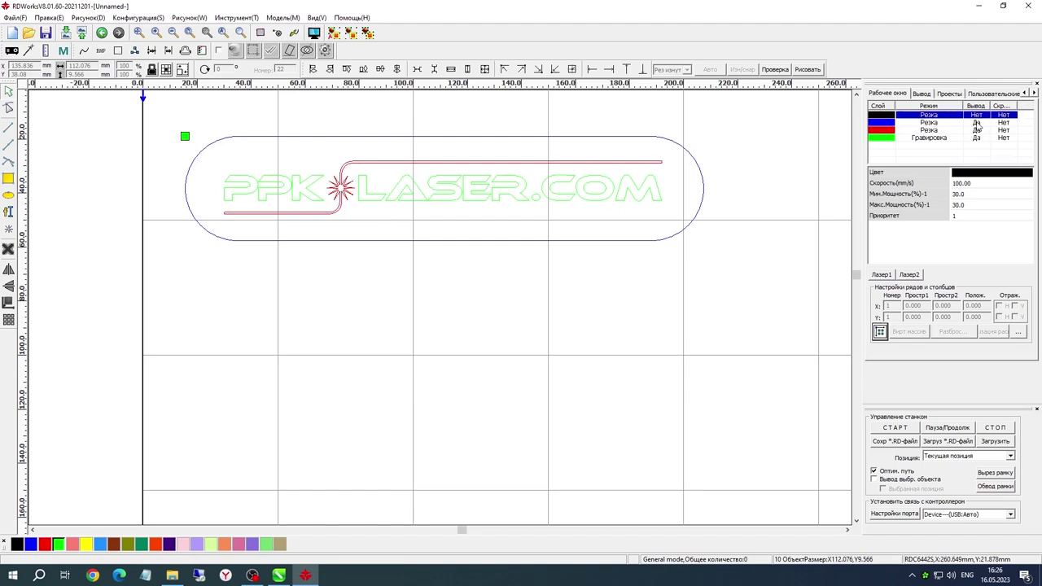
{"action": "left_click", "coordinate": [880, 123]}
{"action": "left_click", "coordinate": [884, 130]}
{"action": "left_click", "coordinate": [886, 137]}
{"action": "left_click", "coordinate": [887, 123]}
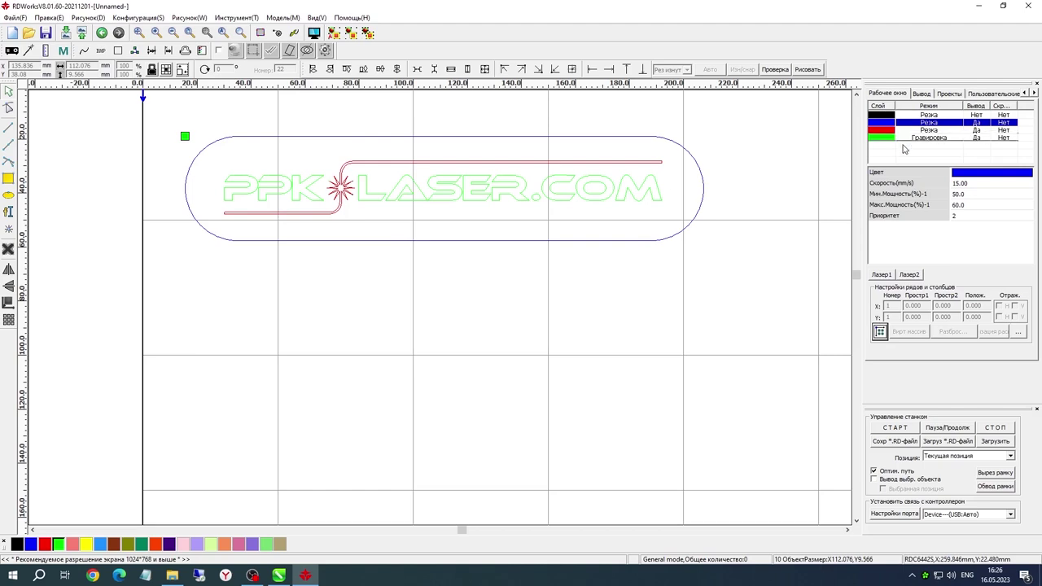
{"action": "left_click_drag", "start_coordinate": [902, 145], "coordinate": [904, 146]}
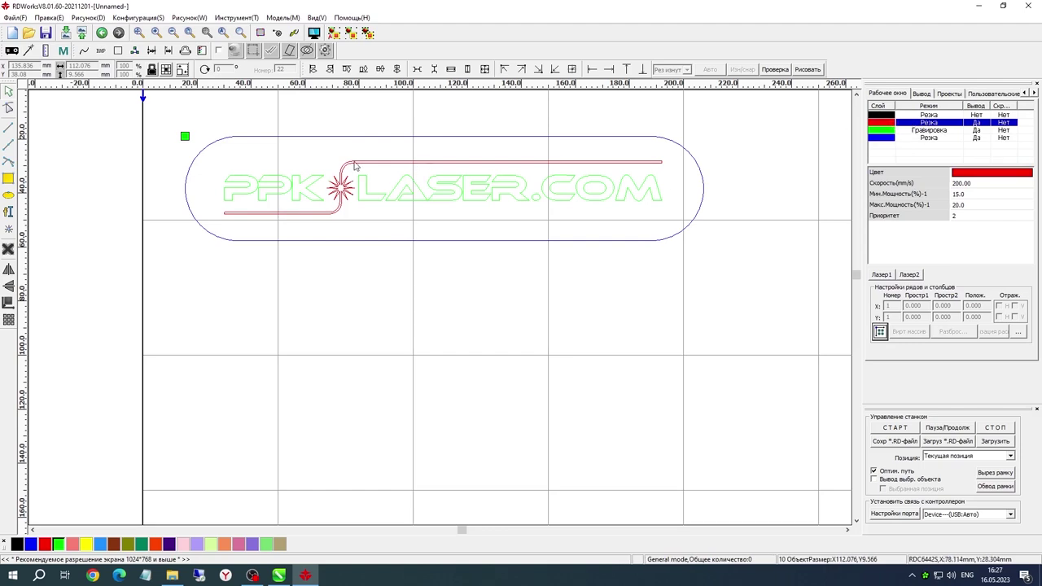
{"action": "key", "text": "Down"}
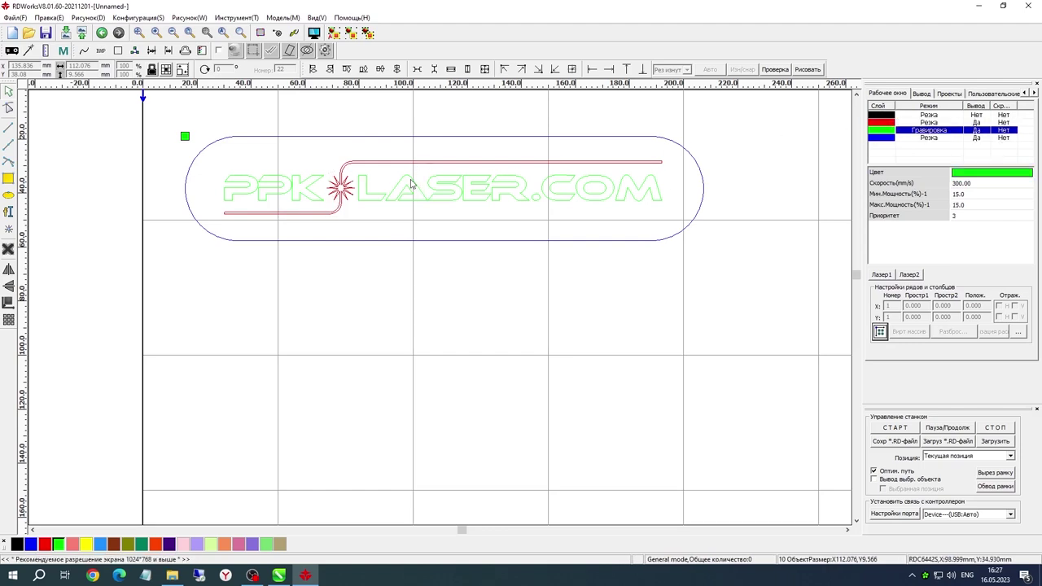
{"action": "key", "text": "Down"}
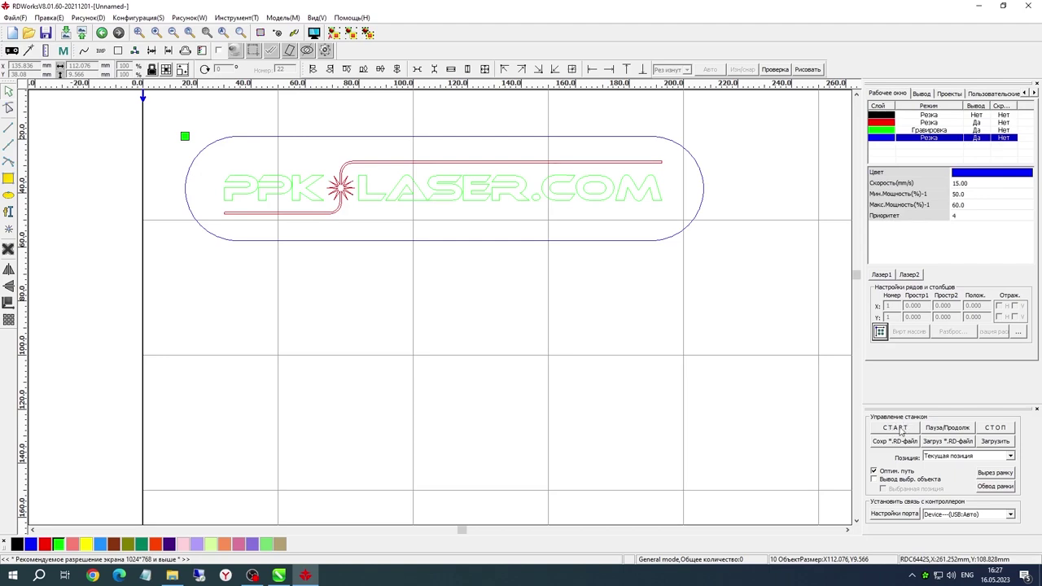
{"action": "scroll", "coordinate": [423, 266], "scroll_direction": "down", "scroll_amount": 2}
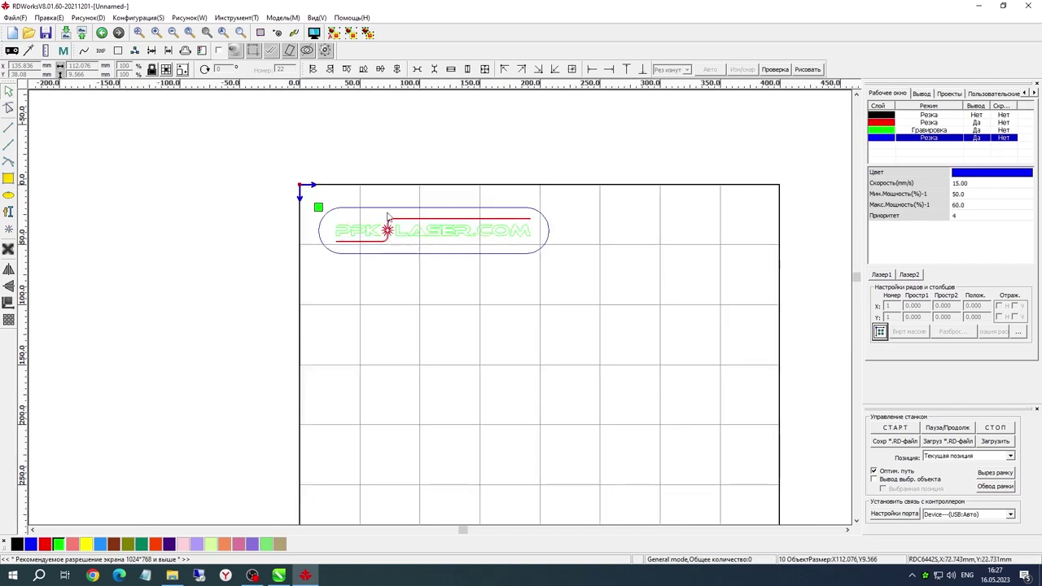
{"action": "scroll", "coordinate": [388, 218], "scroll_direction": "down", "scroll_amount": 2}
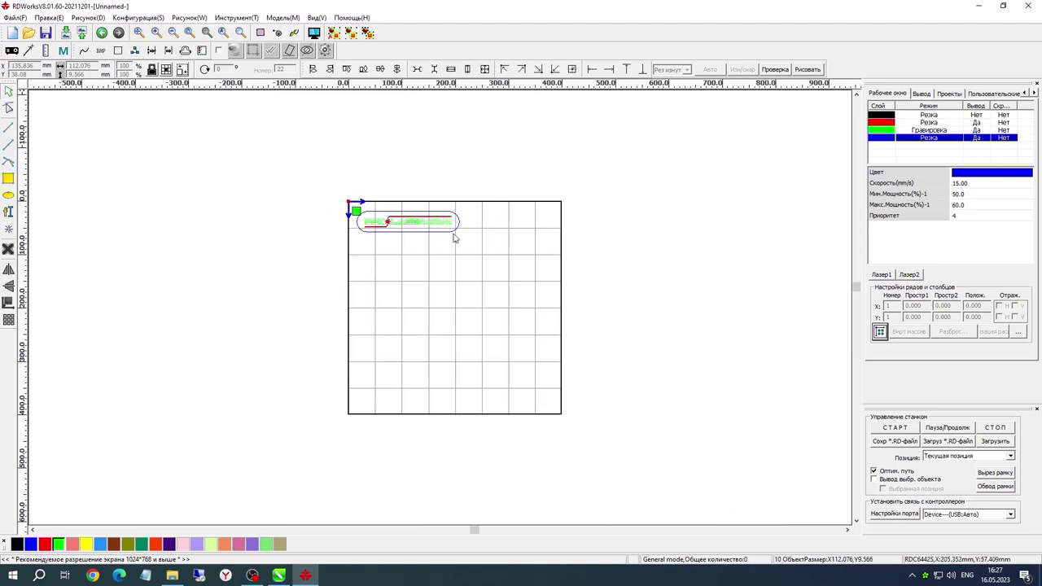
{"action": "scroll", "coordinate": [400, 226], "scroll_direction": "up", "scroll_amount": 1}
{"action": "scroll", "coordinate": [402, 220], "scroll_direction": "up", "scroll_amount": 1}
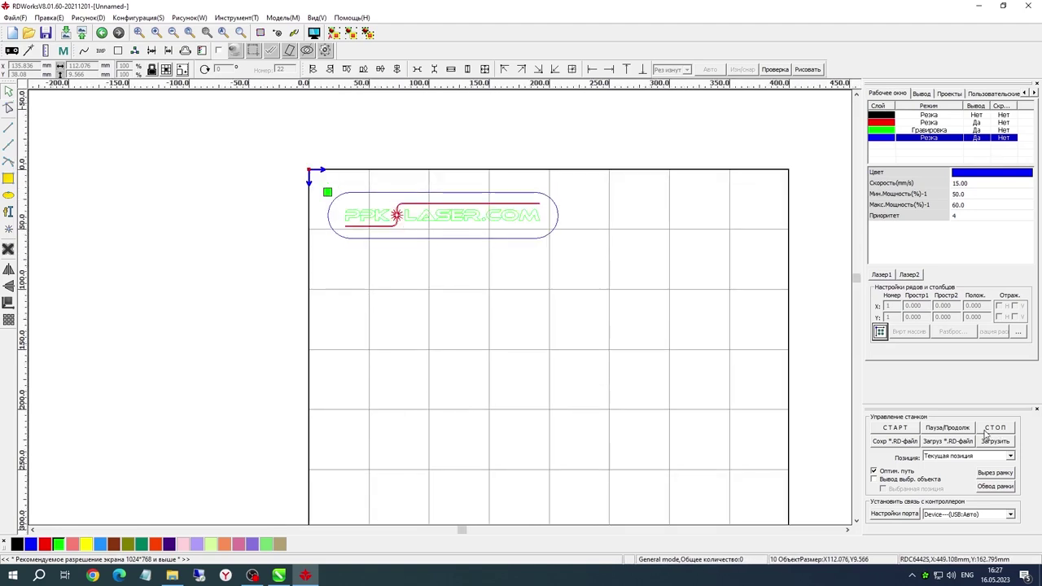